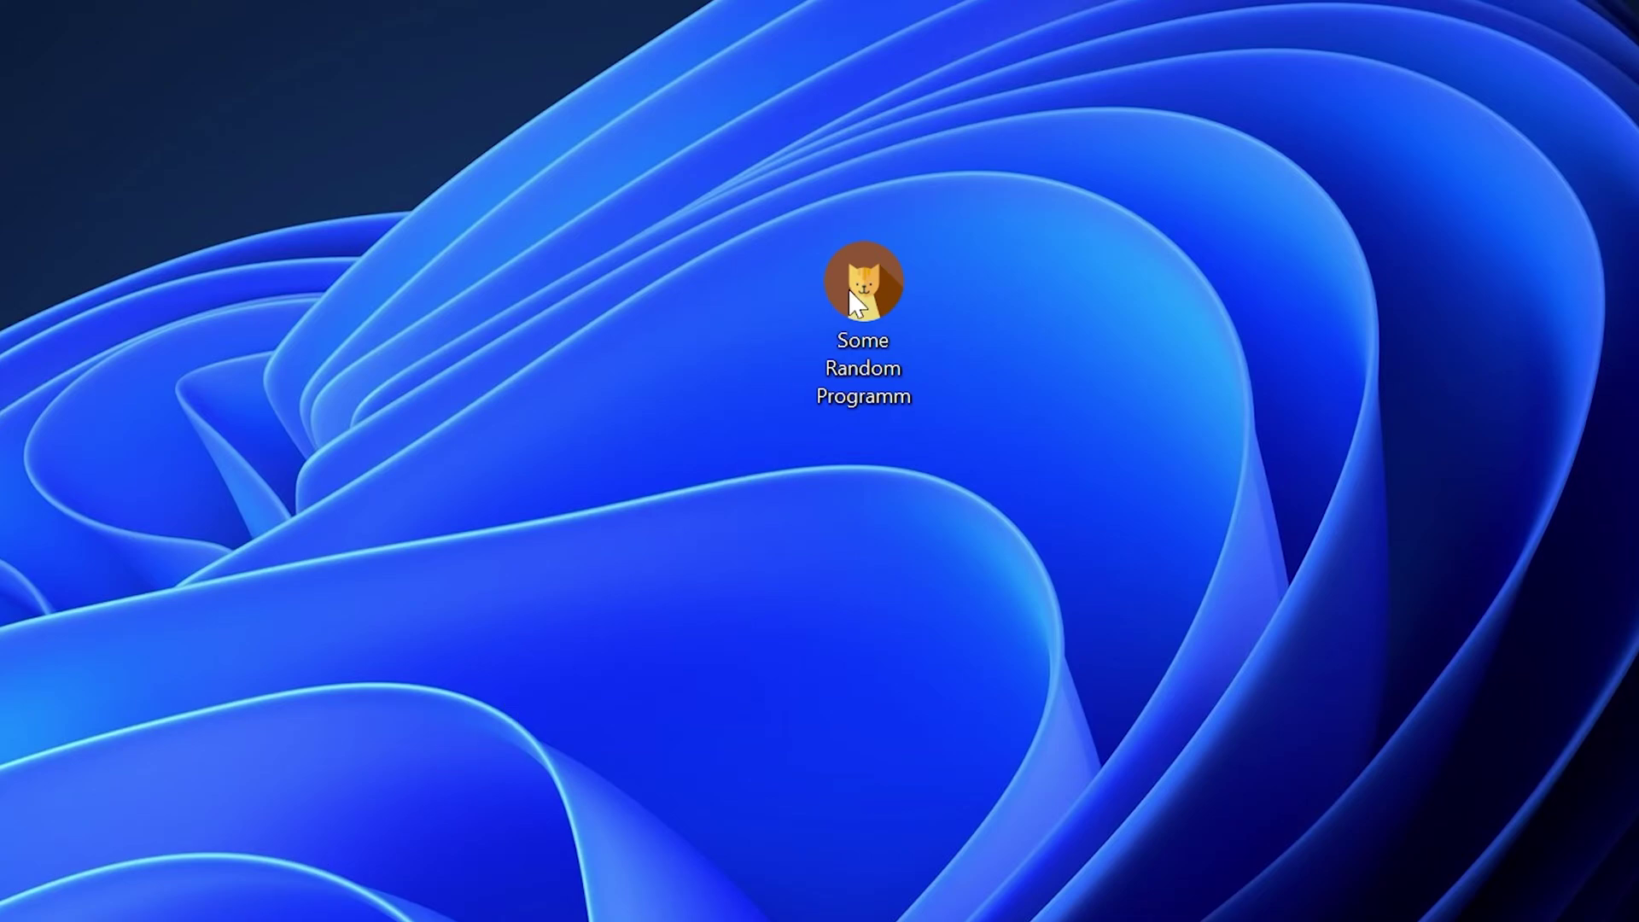
# Launch the cat simulator program from its desktop icon to trigger the missing-DLL System Error
pyautogui.doubleClick(882, 280)
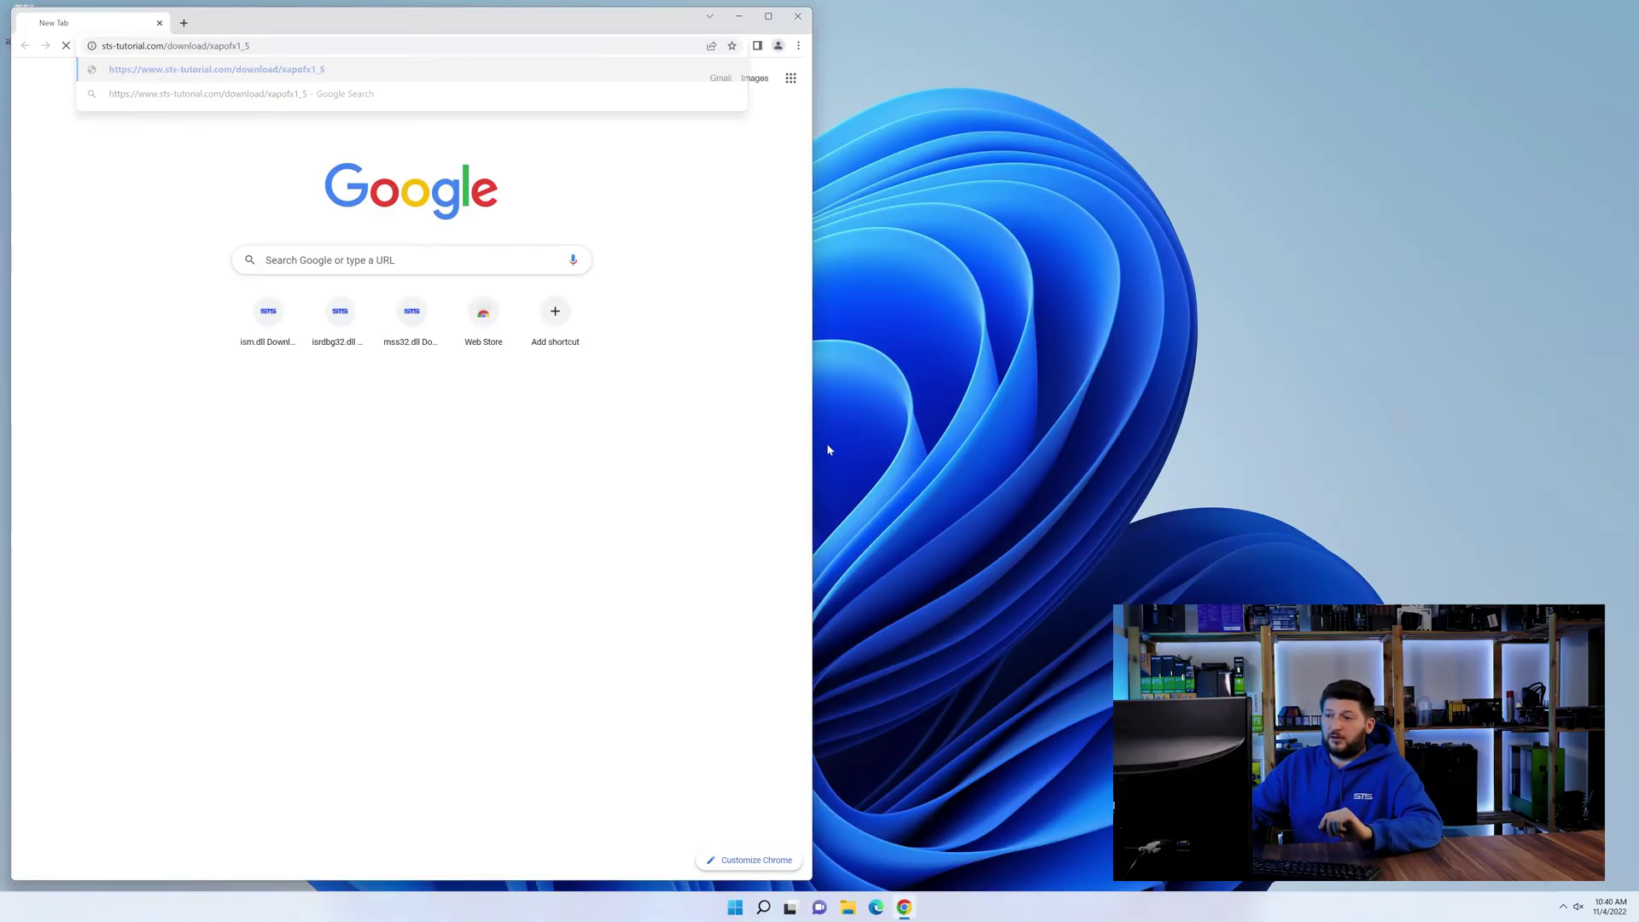
# Load the sts-tutorial XAPOFX1_5 page and start the 64-bit zip download in a new tab
pyautogui.press('Return')
pyautogui.scroll(-20, 311, 439)
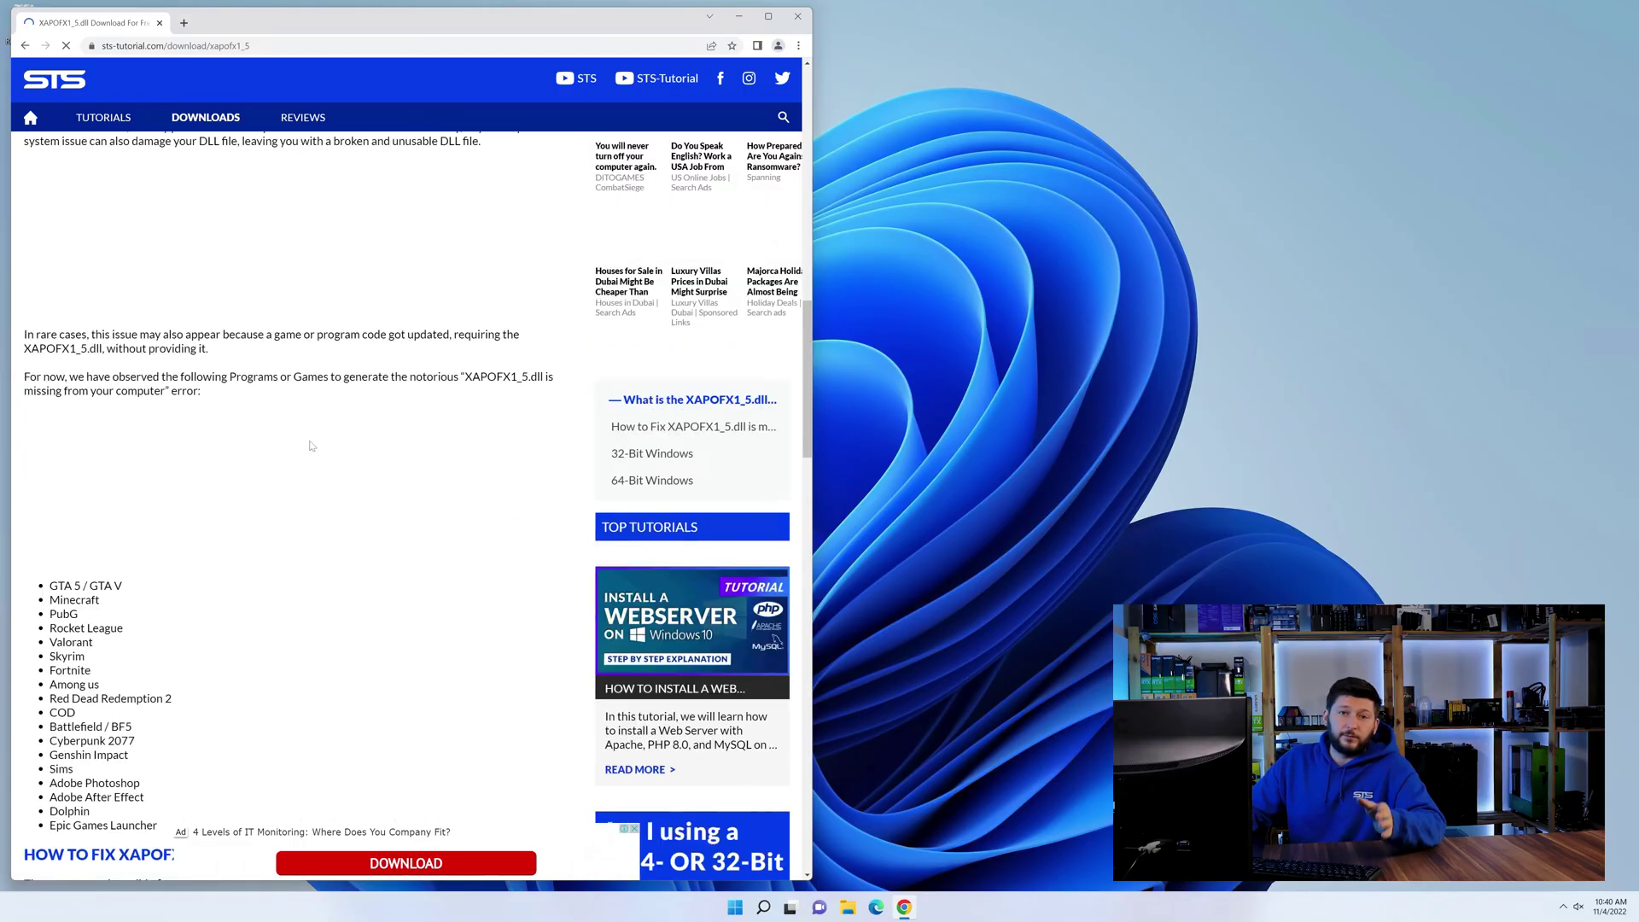
pyautogui.scroll(-20, 311, 446)
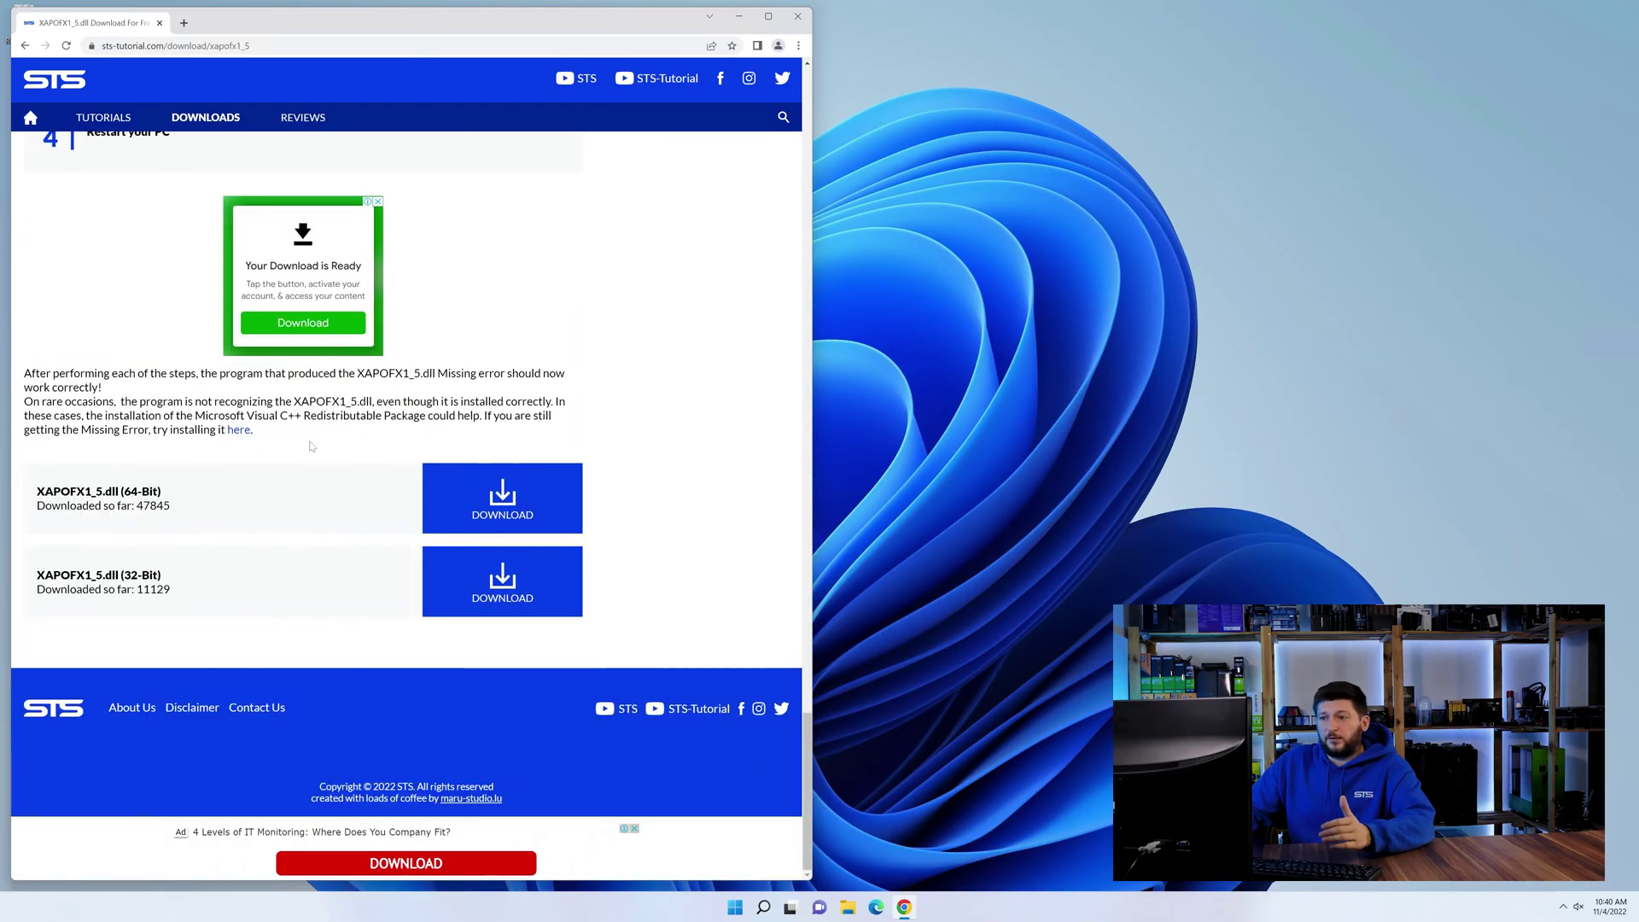
pyautogui.middleClick(495, 522)
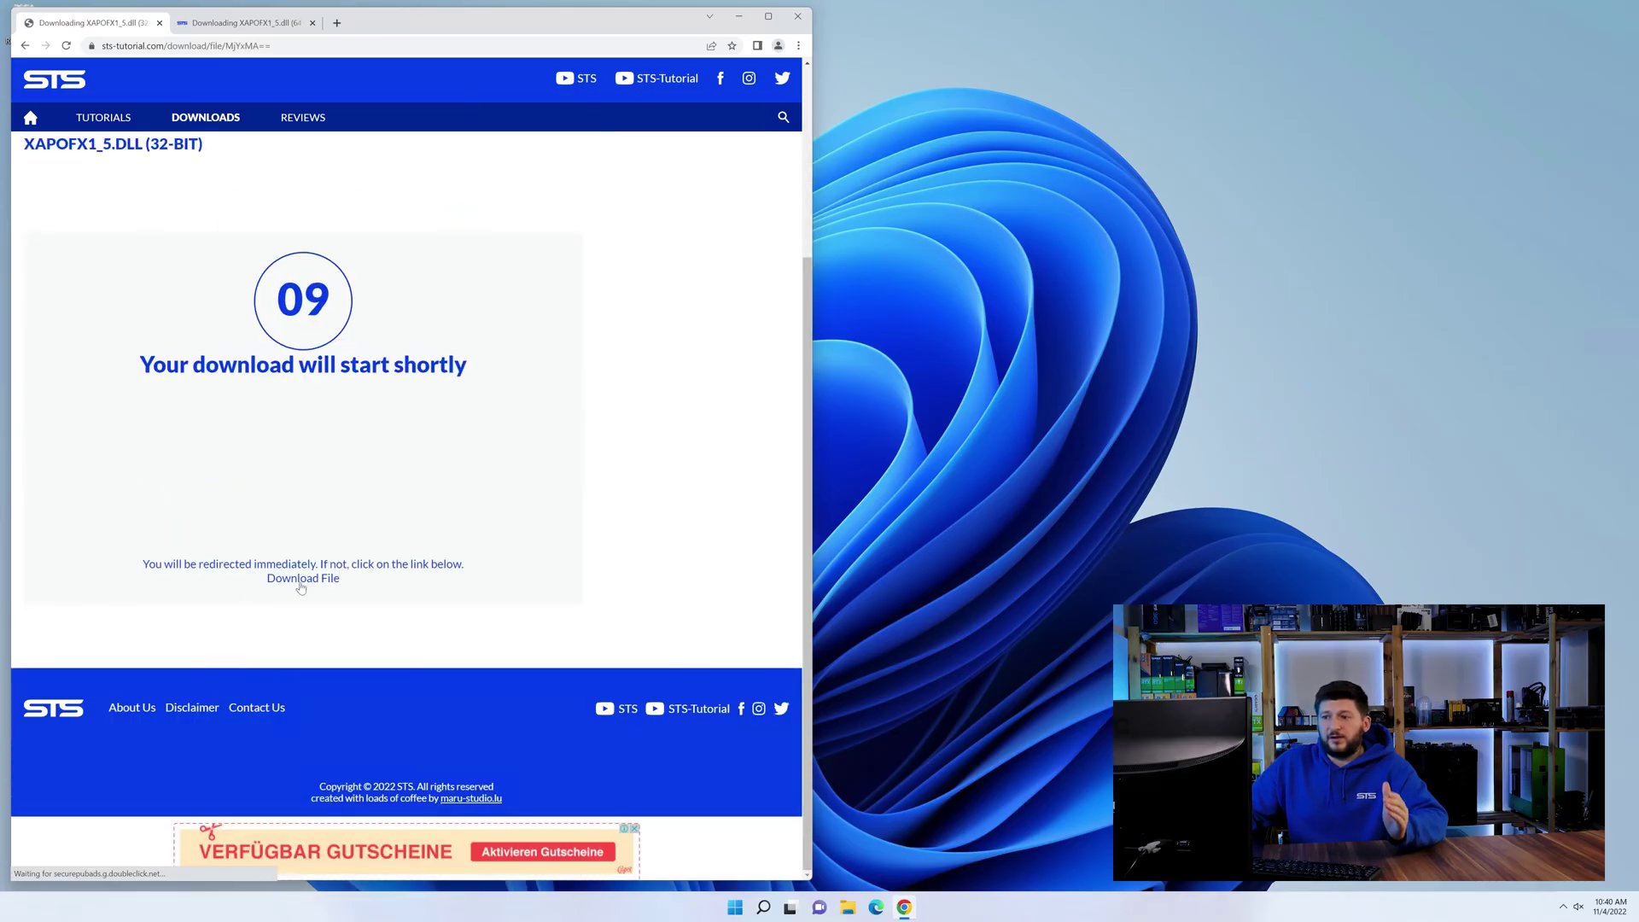
# Download the 32-bit XAPOFX1_5.dll zip and open it from the download bar
pyautogui.click(248, 26)
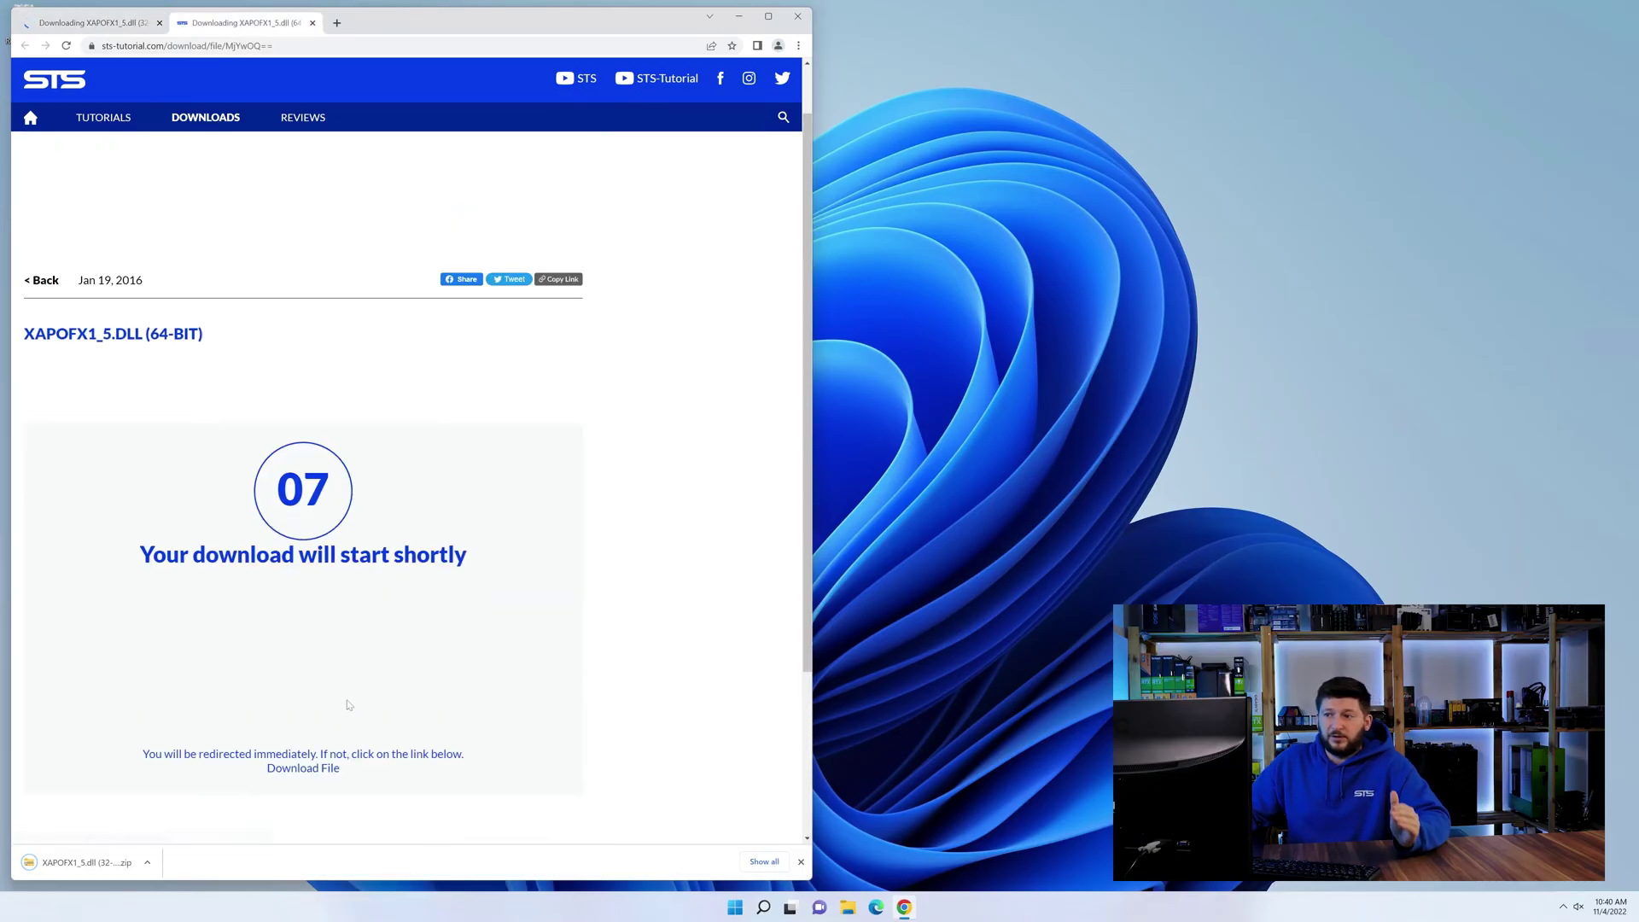
pyautogui.scroll(-3, 299, 564)
pyautogui.click(301, 543)
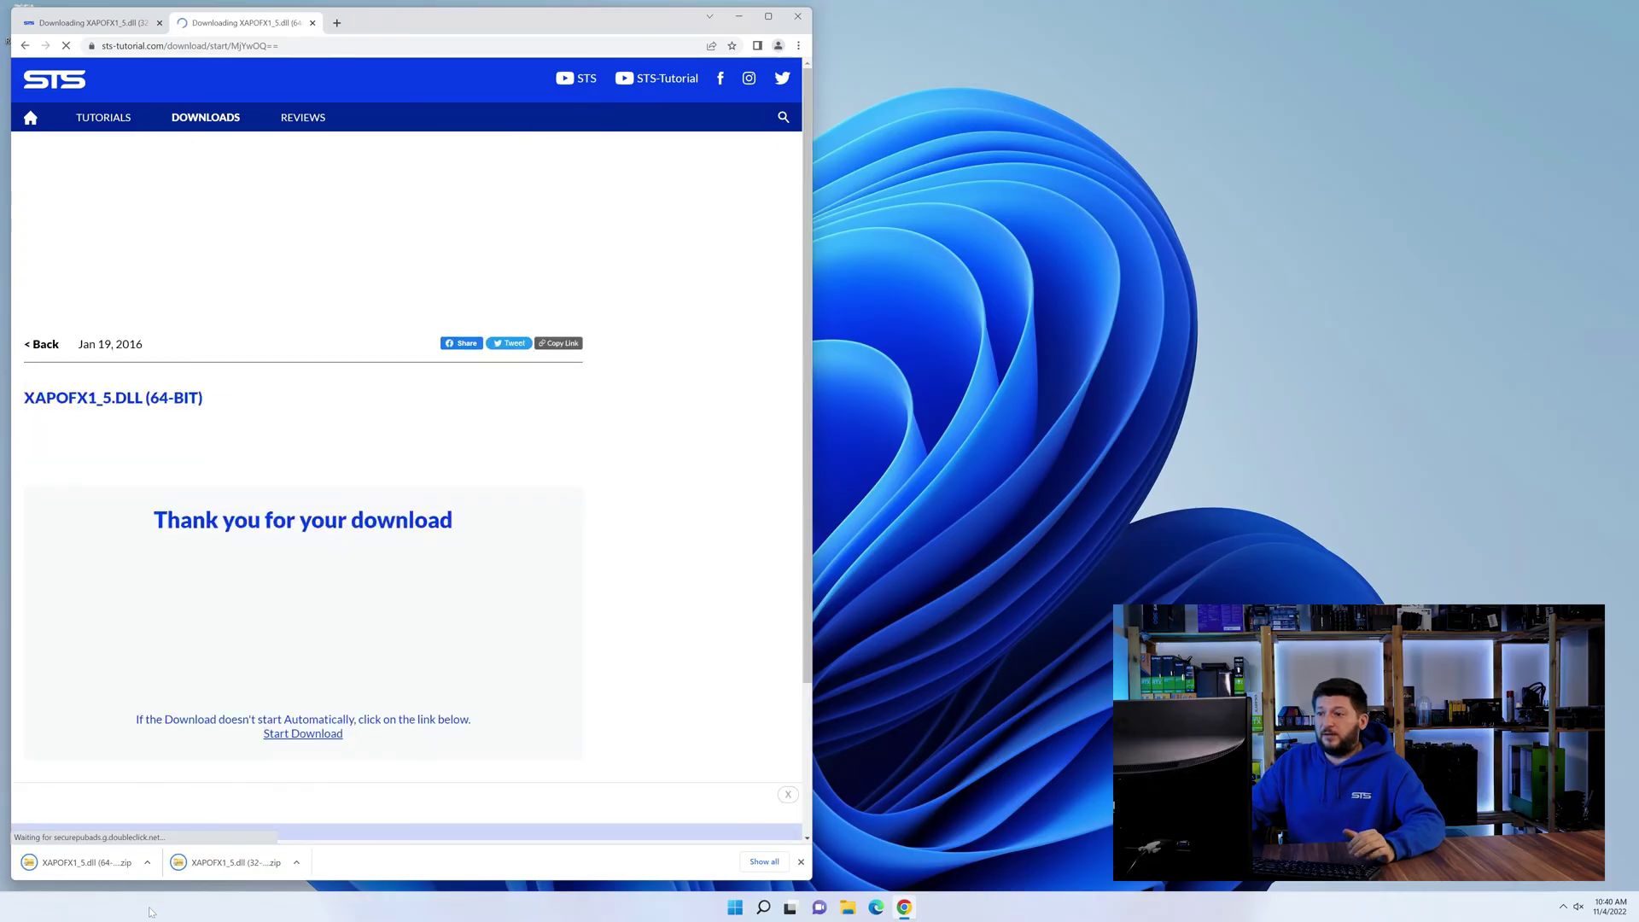
pyautogui.click(96, 864)
# Place the two zip windows side by side and open the 32-bit and 64-bit DLL folders
pyautogui.click(97, 864)
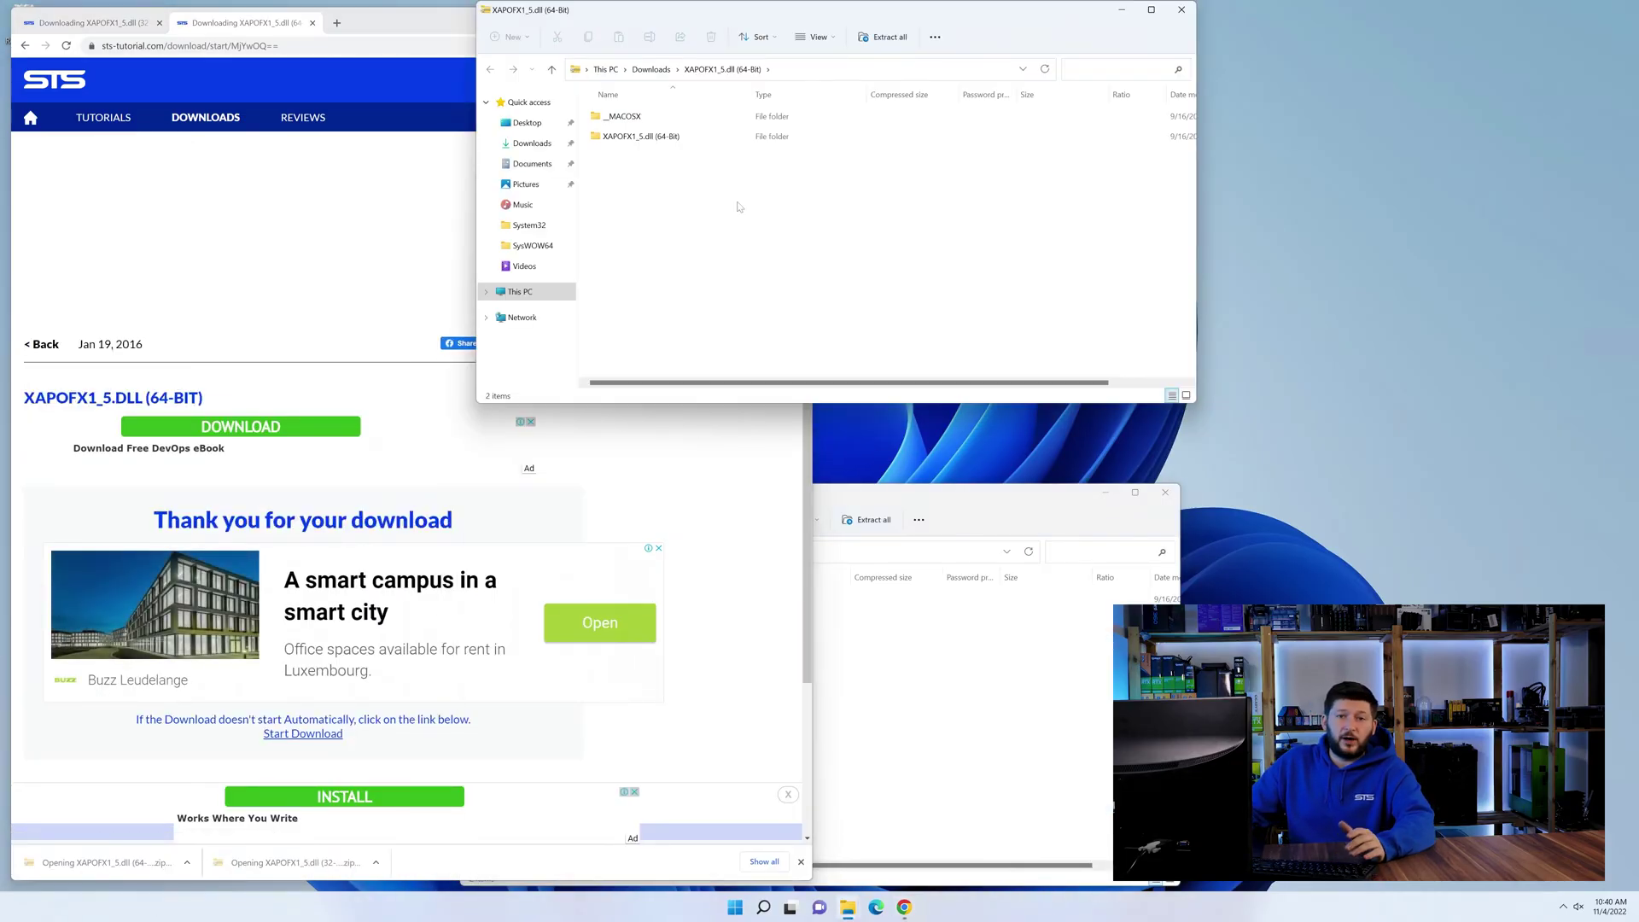
pyautogui.moveTo(760, 12); pyautogui.dragTo(1120, 490)
pyautogui.click(738, 16)
pyautogui.moveTo(745, 493); pyautogui.dragTo(469, 496)
pyautogui.doubleClick(367, 615)
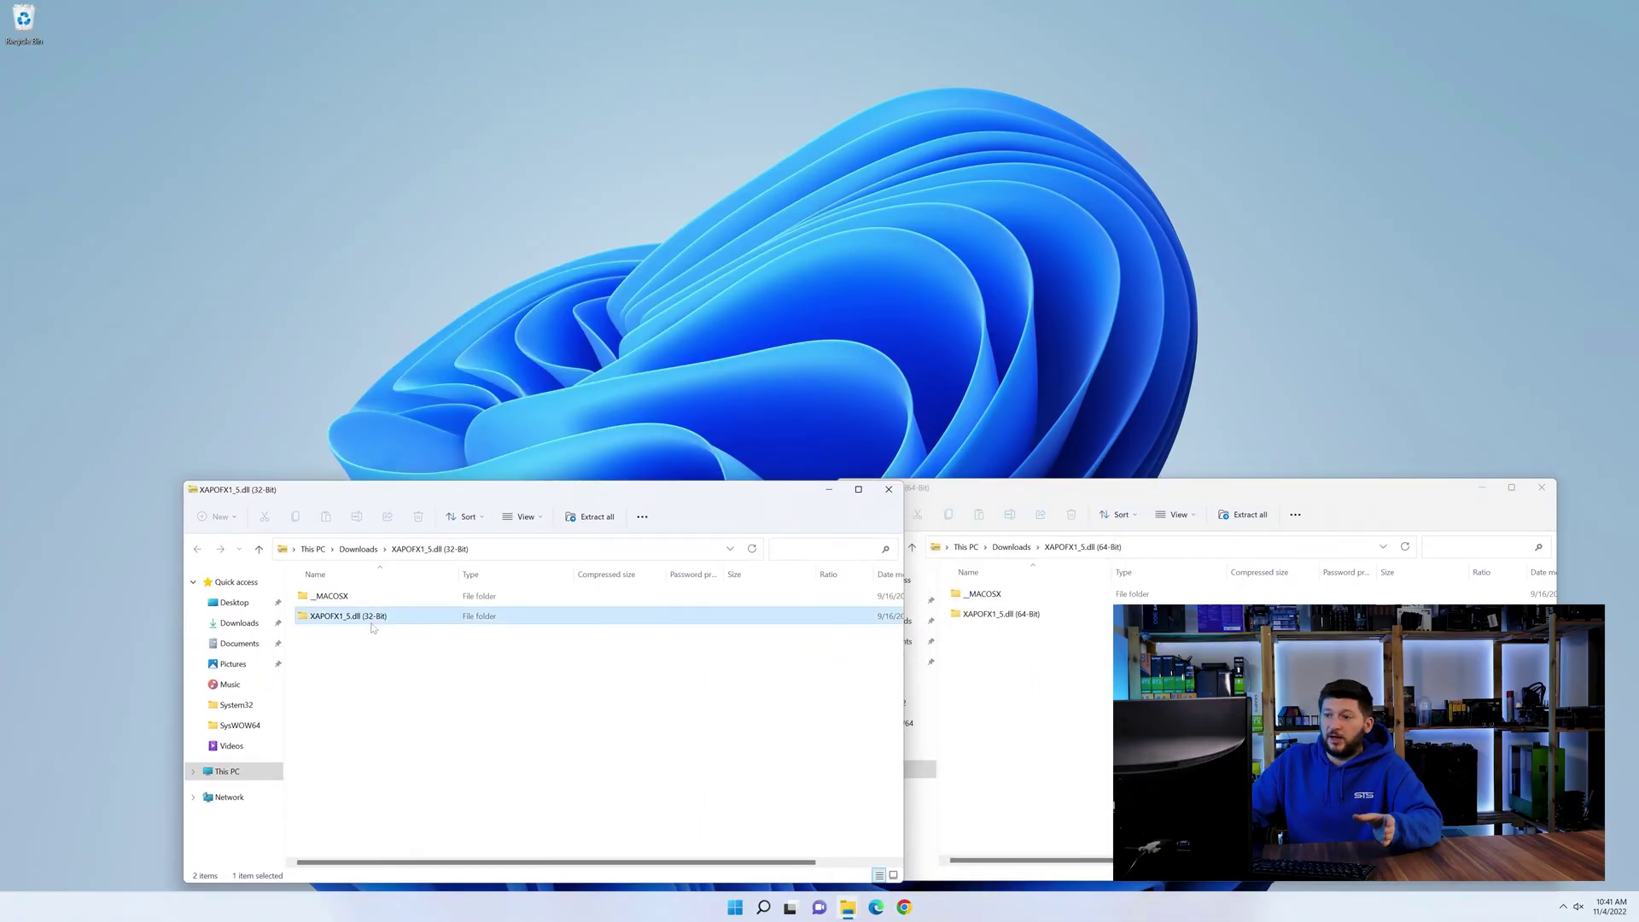
pyautogui.doubleClick(1013, 618)
# Open a new Explorer window and browse to C:\Windows
pyautogui.click(848, 908)
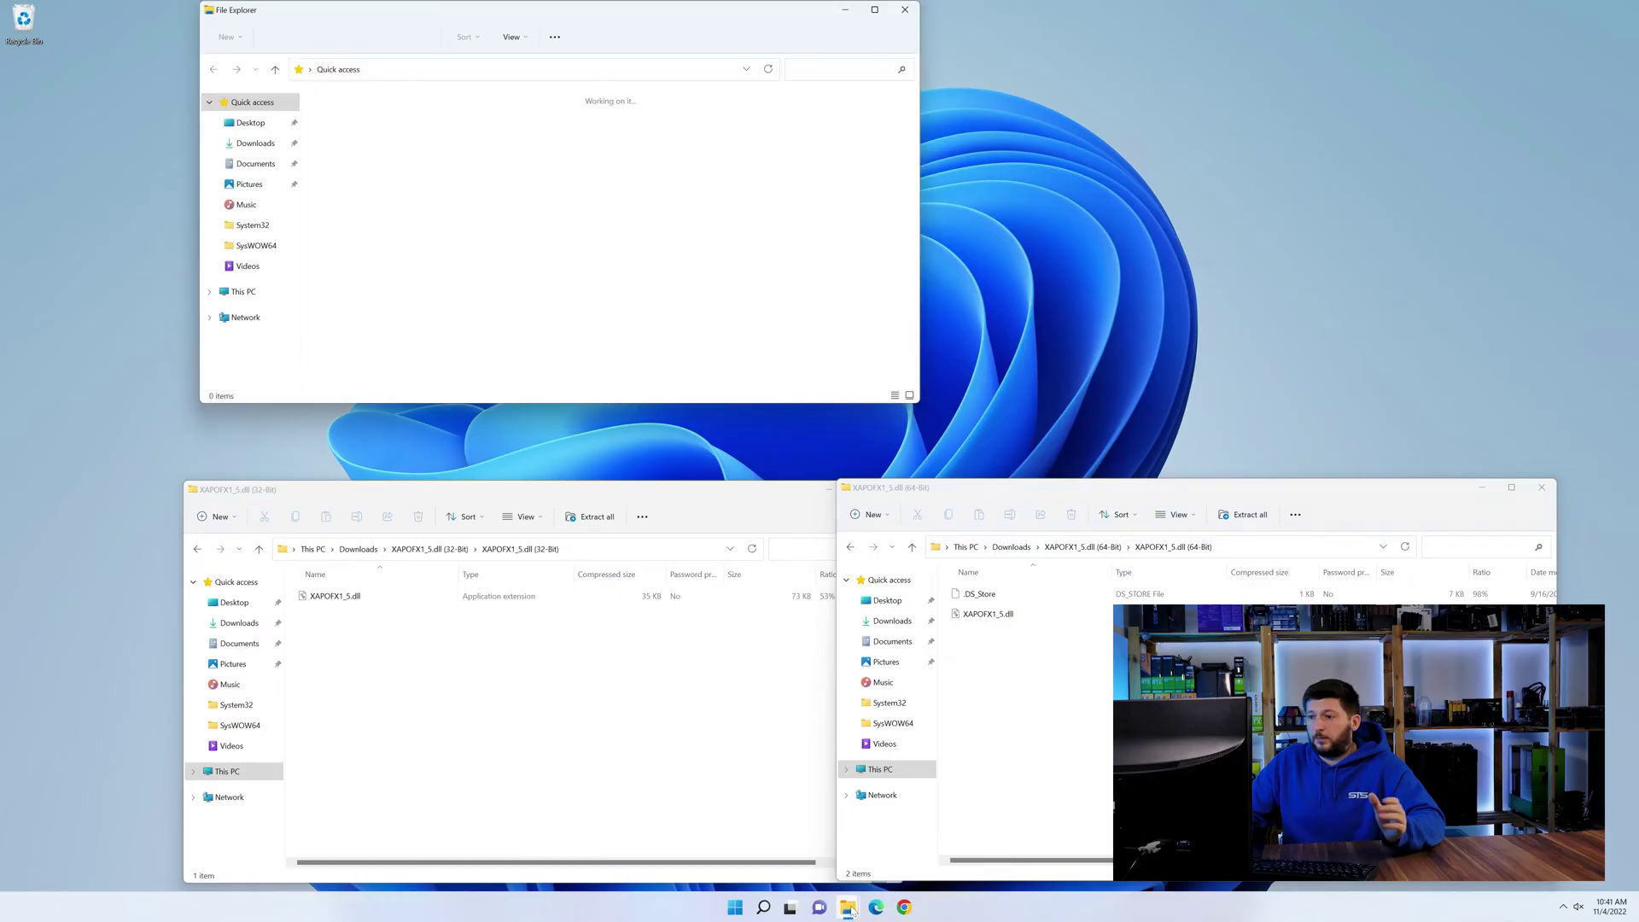
pyautogui.moveTo(688, 17); pyautogui.dragTo(956, 83)
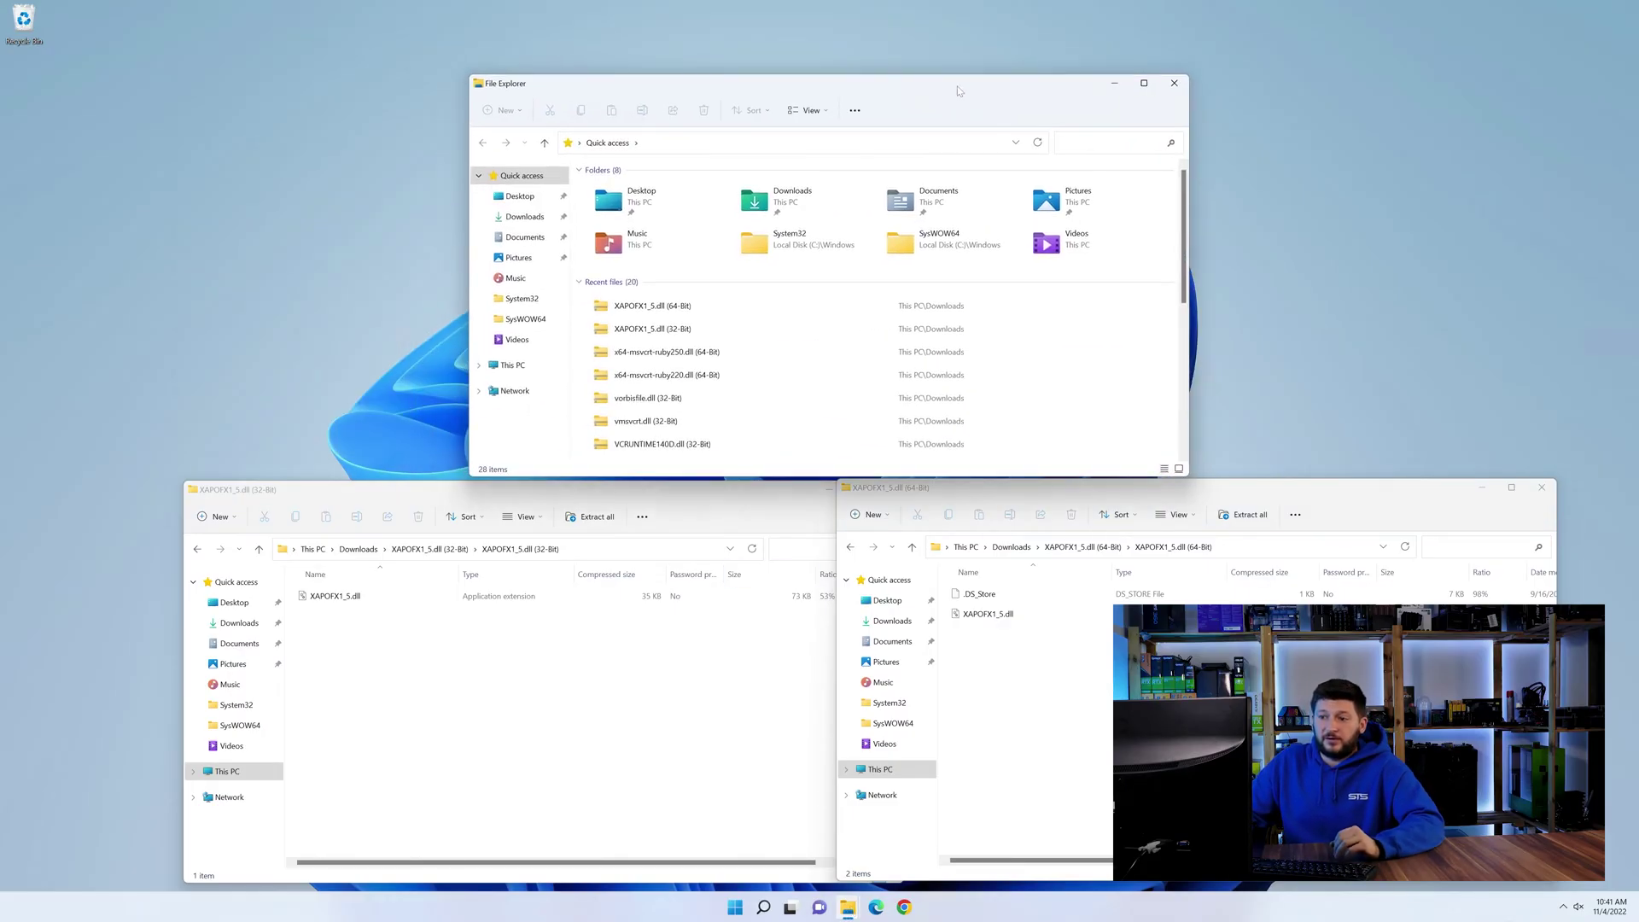
pyautogui.click(529, 365)
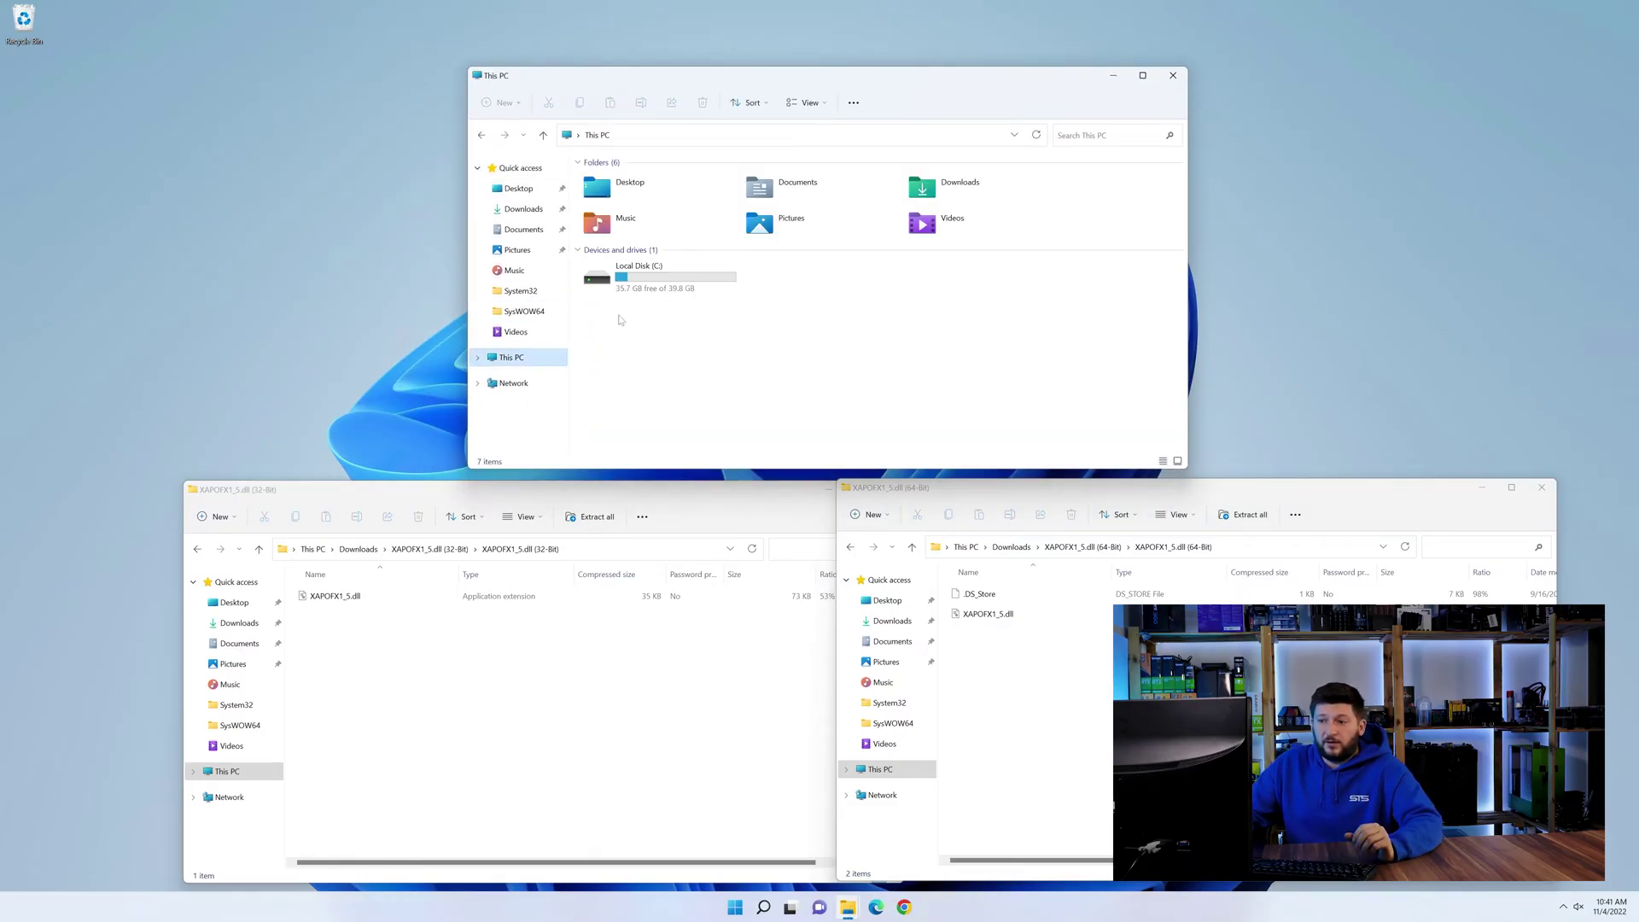
pyautogui.doubleClick(632, 282)
pyautogui.doubleClick(630, 308)
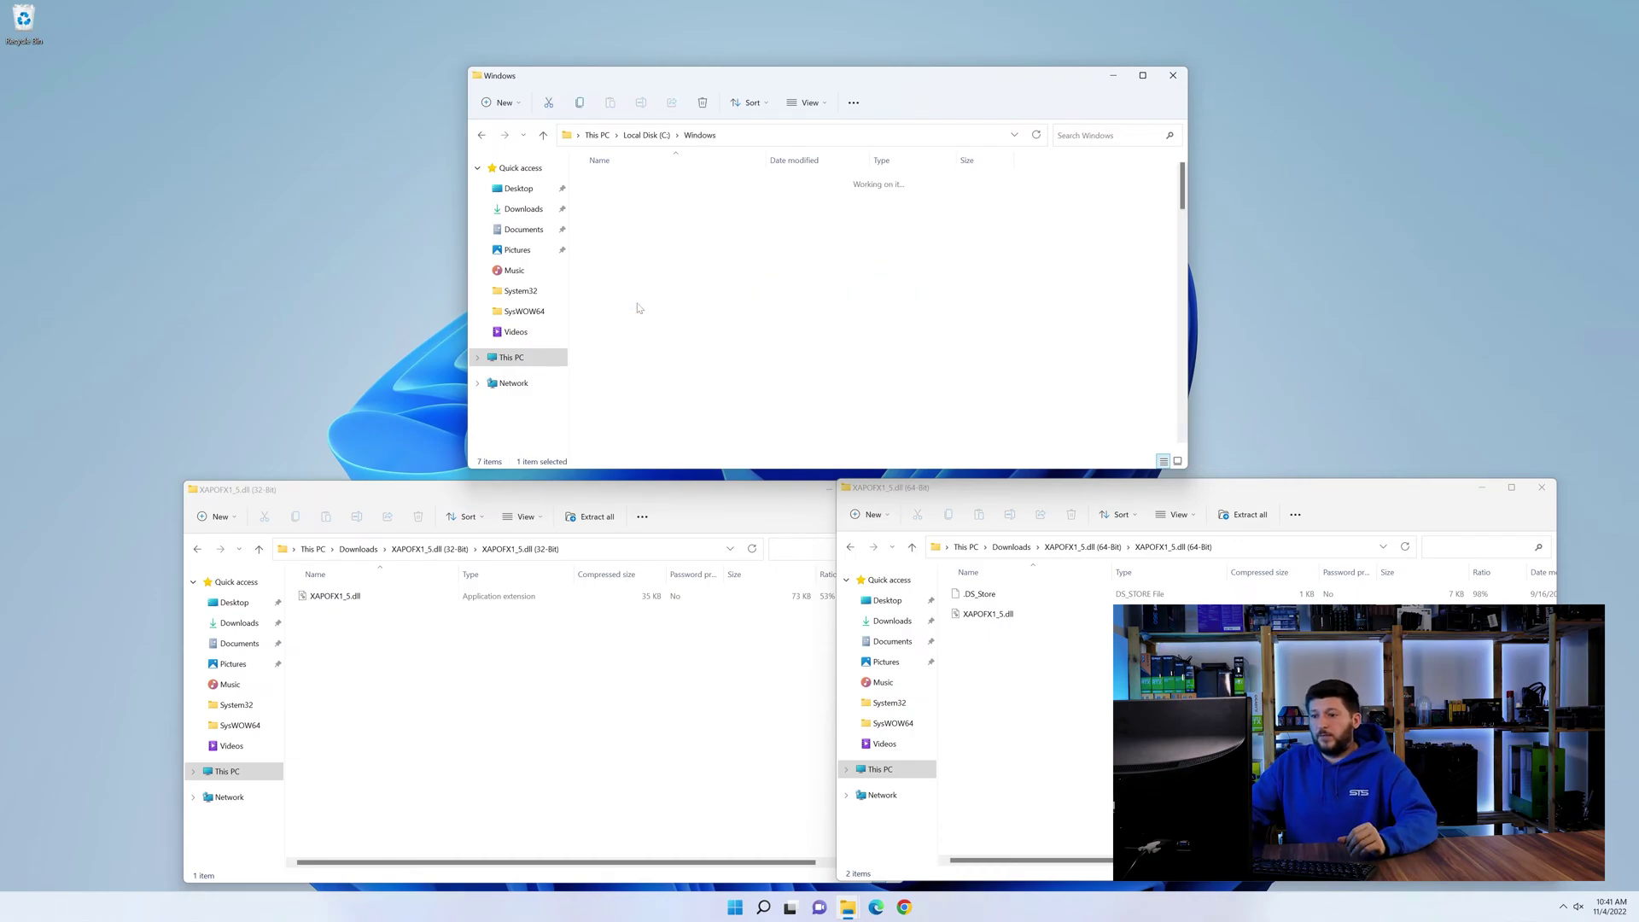
pyautogui.scroll(-15, 629, 345)
pyautogui.scroll(-2, 629, 347)
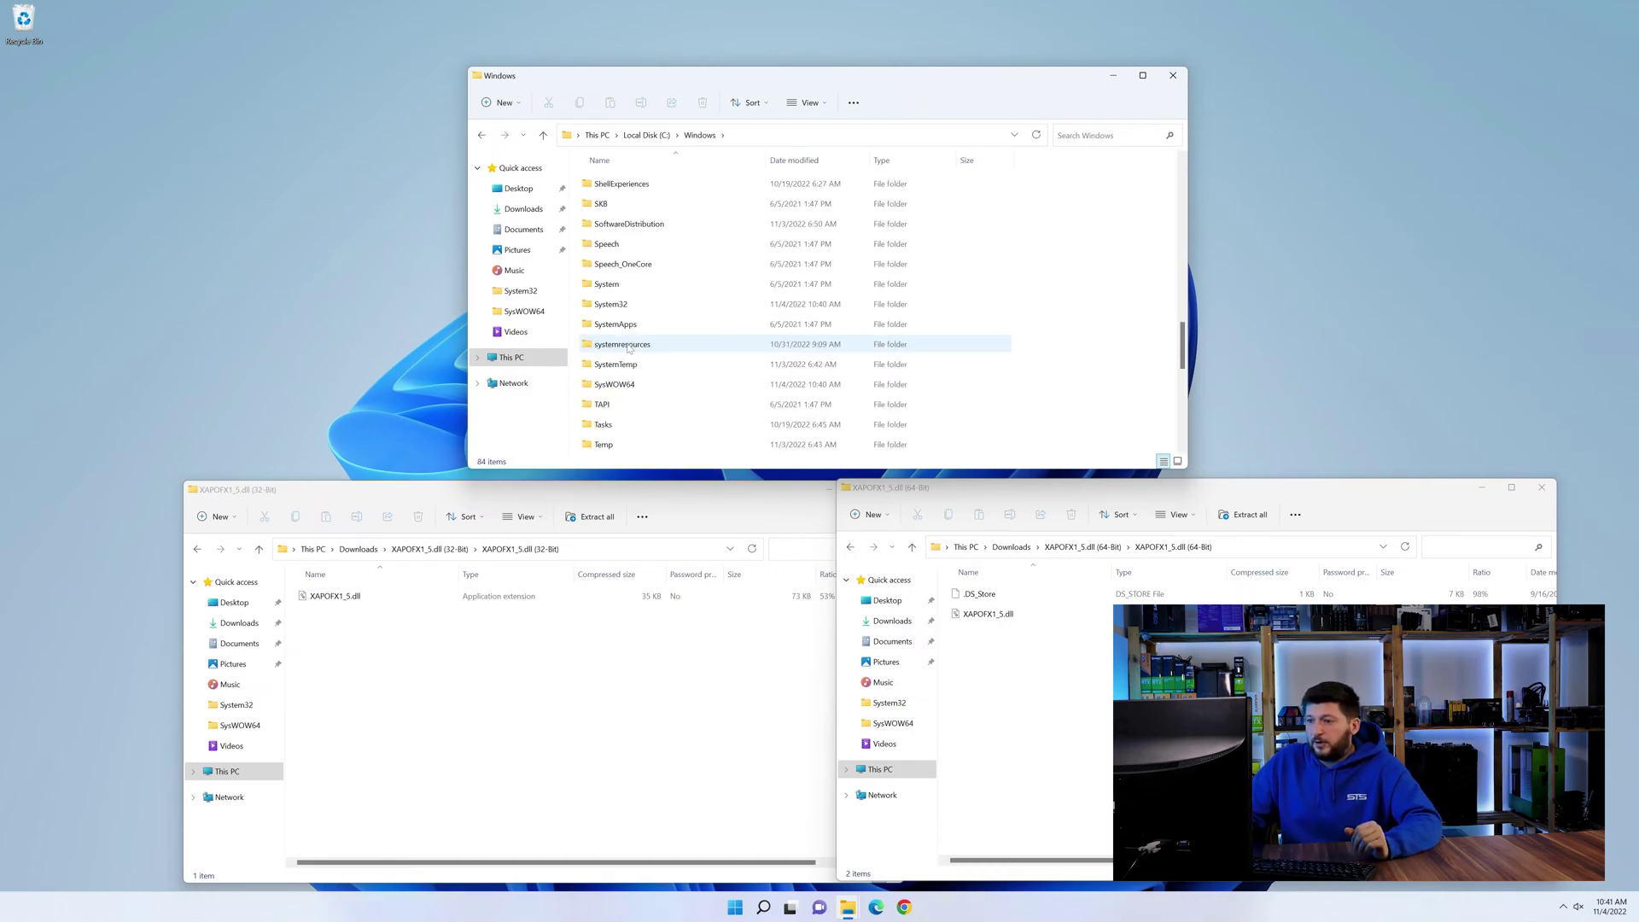
# Copy the 64-bit XAPOFX1_5.dll into System32 and the 32-bit one into SysWOW64
pyautogui.click(630, 306)
pyautogui.click(630, 386)
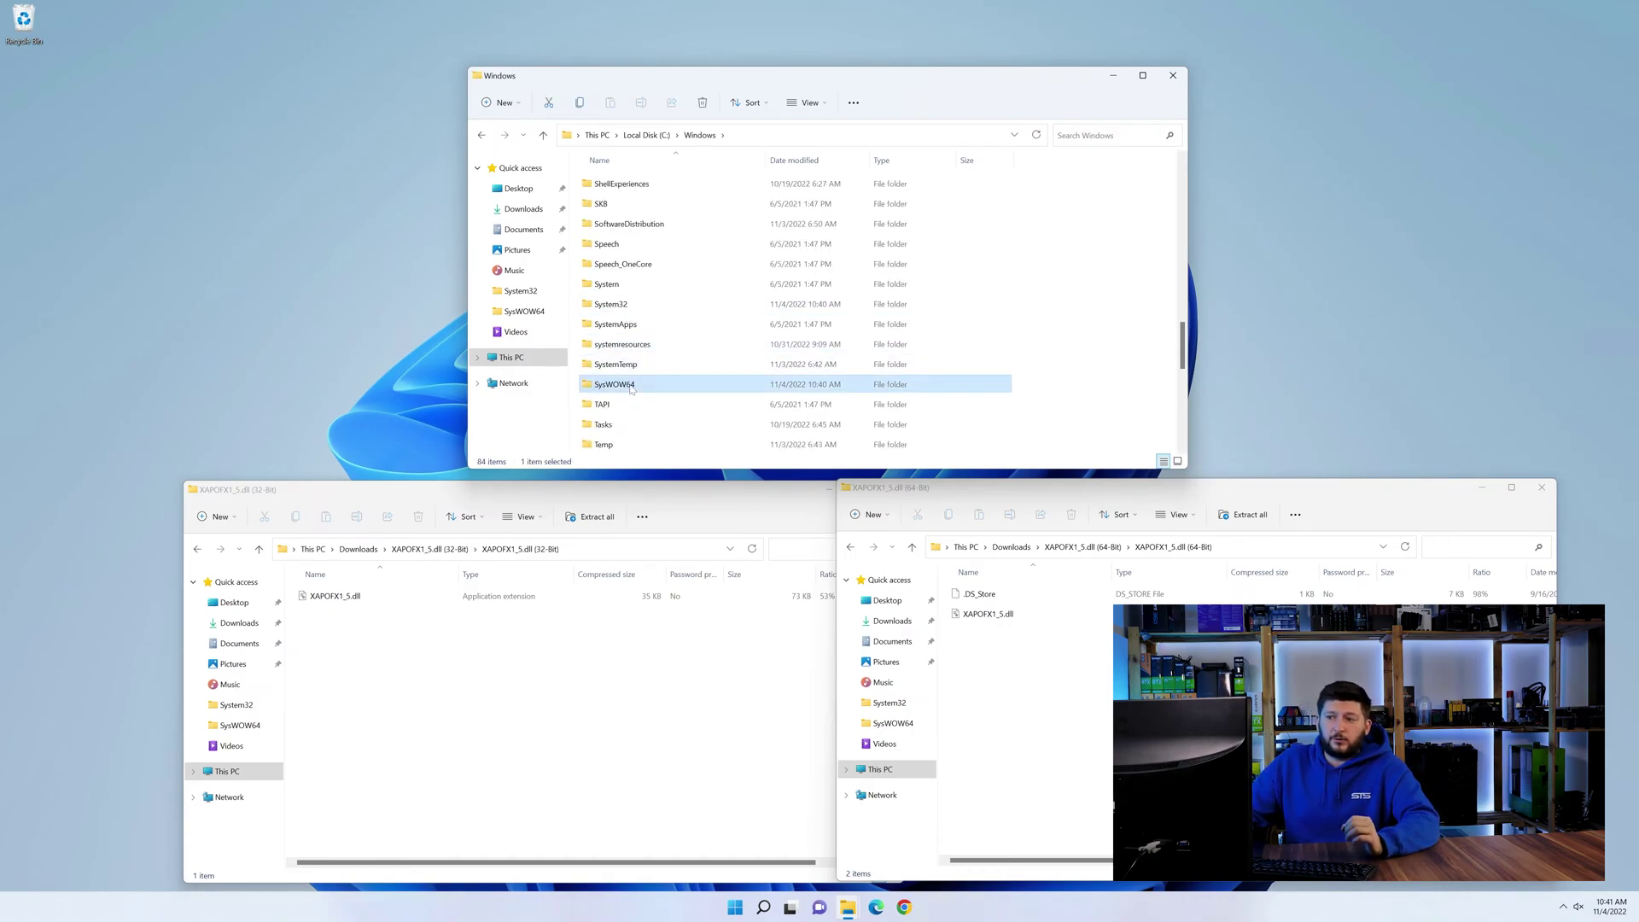
pyautogui.click(630, 305)
pyautogui.moveTo(1018, 625); pyautogui.dragTo(635, 308)
pyautogui.moveTo(335, 596); pyautogui.dragTo(606, 384)
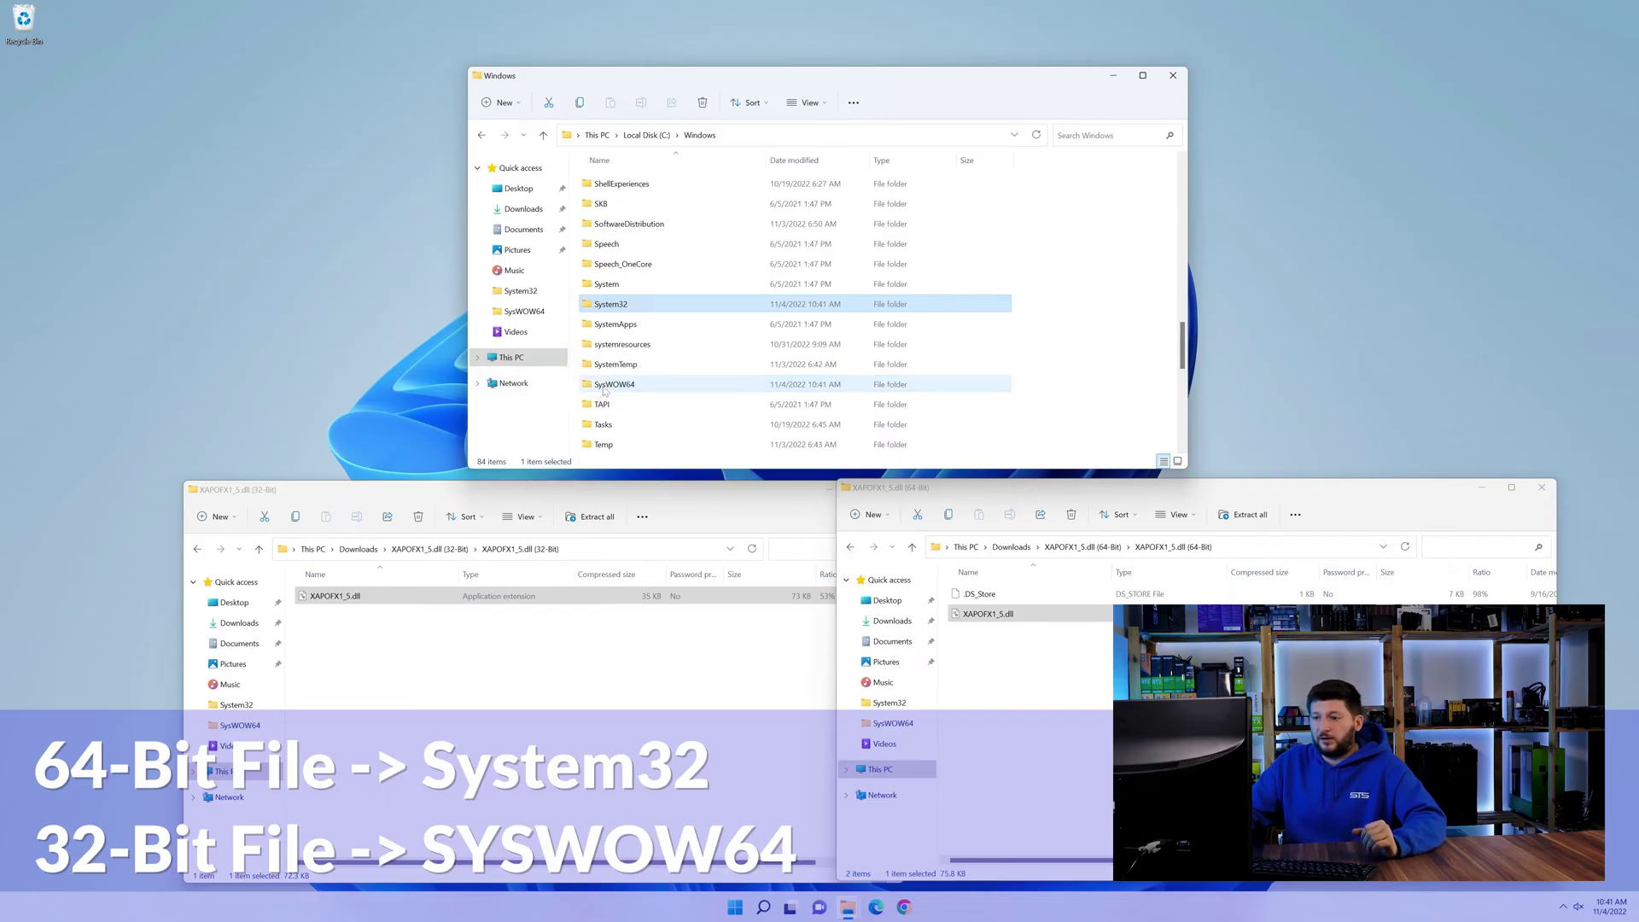
# Close the Windows folder window and both zip archive windows
pyautogui.click(1174, 77)
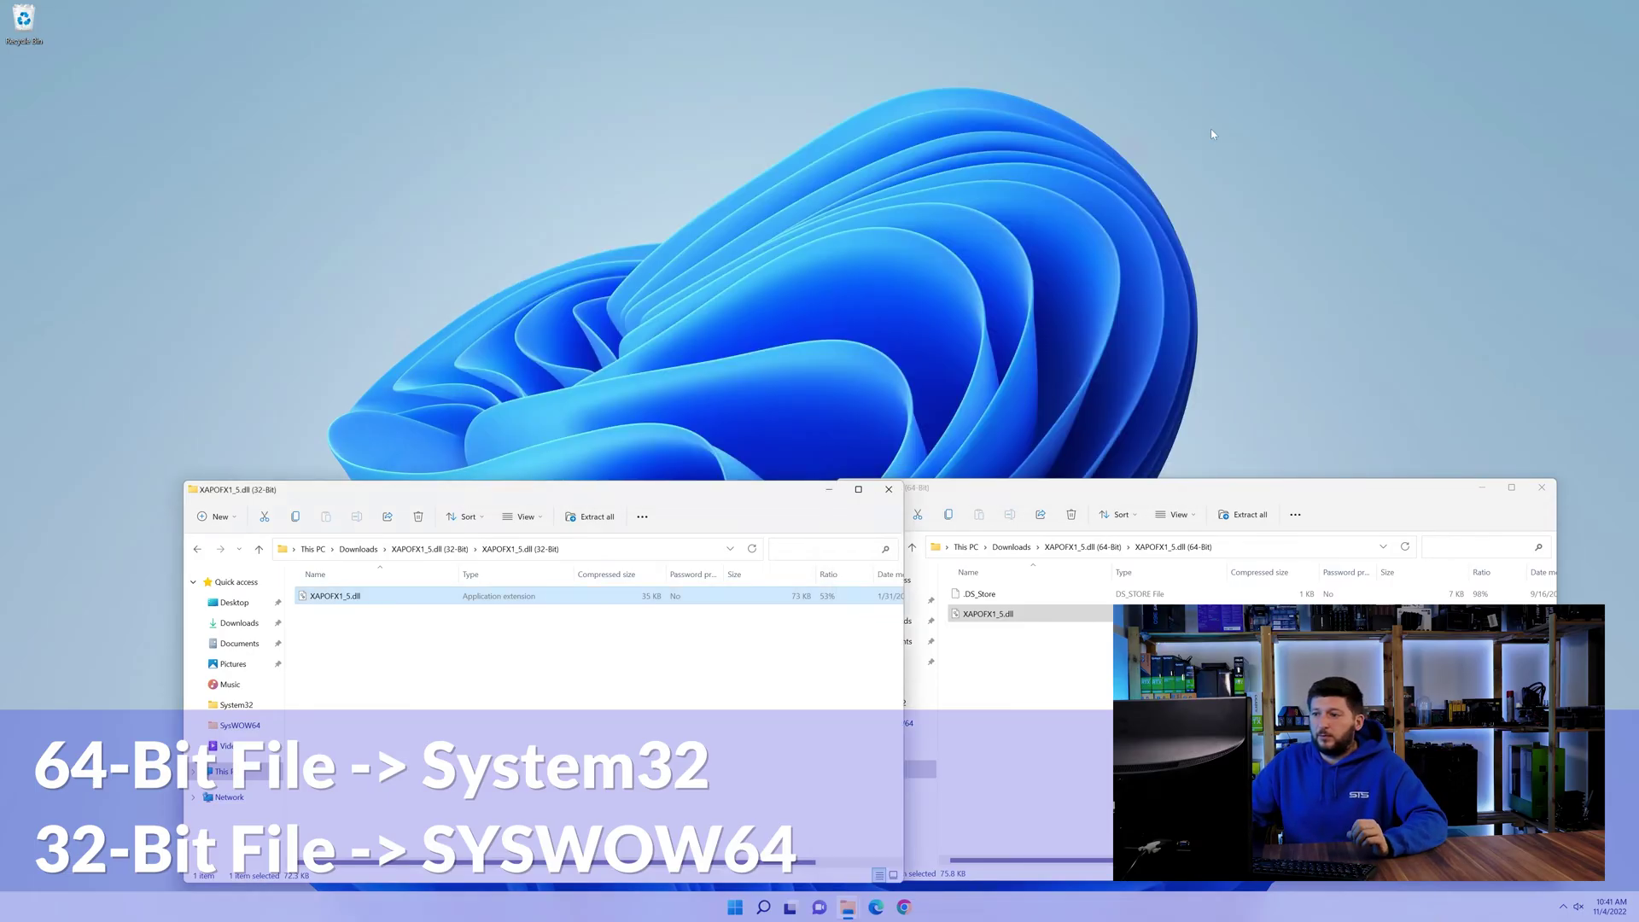
pyautogui.click(1539, 488)
pyautogui.click(887, 491)
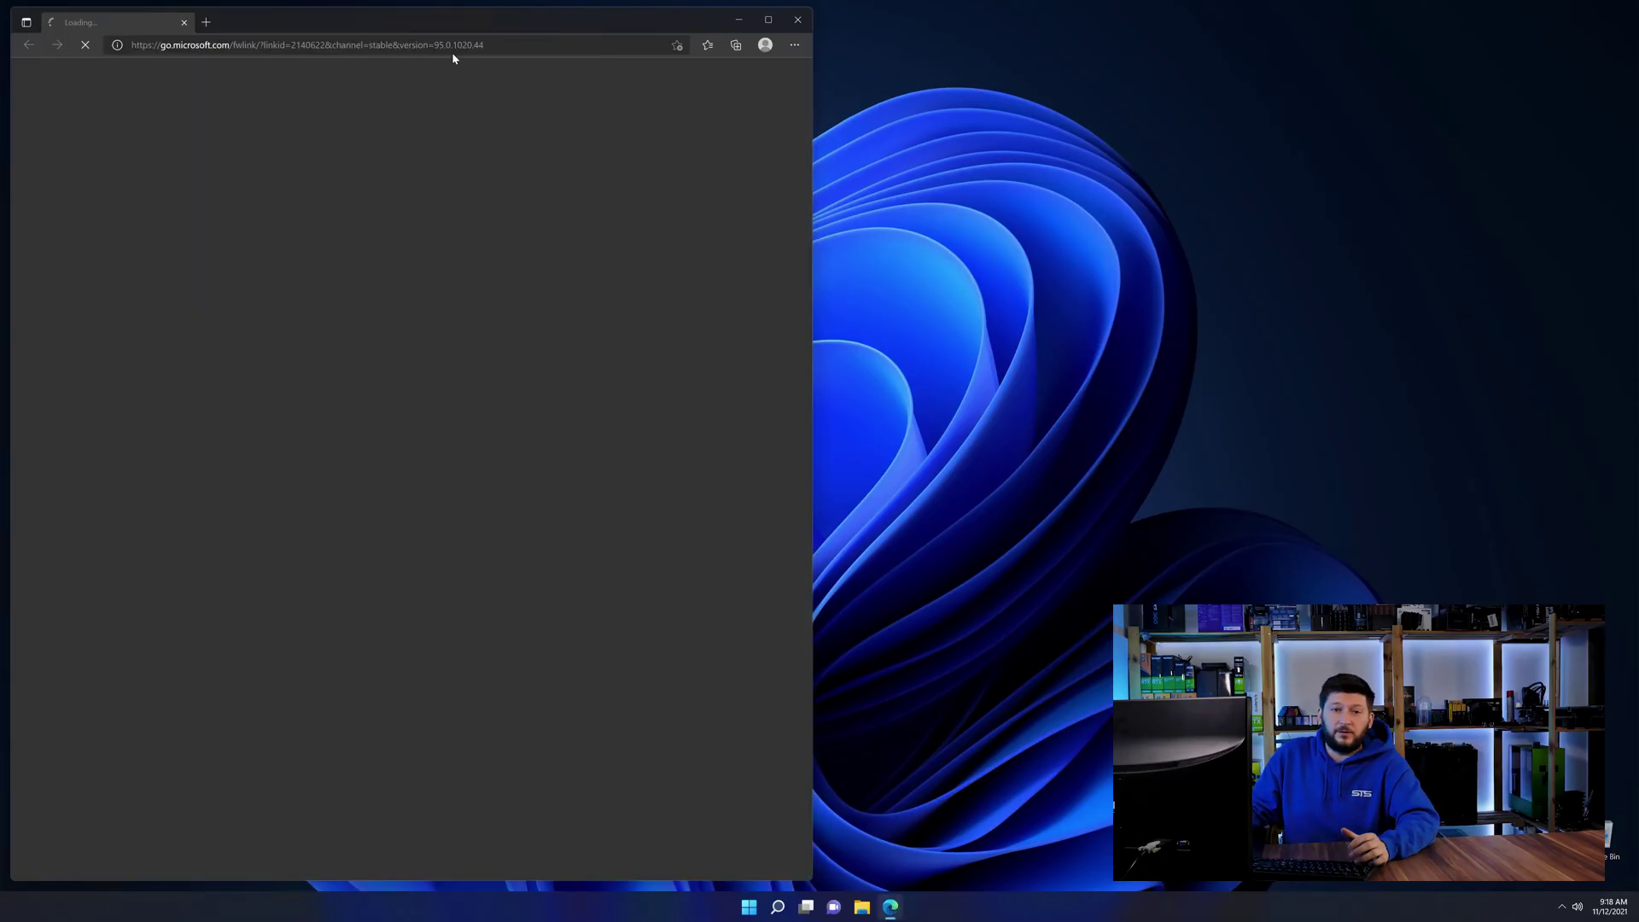
# Load the pasted Visual C++ Redistributable 2019 download page in Edge
pyautogui.click(452, 45)
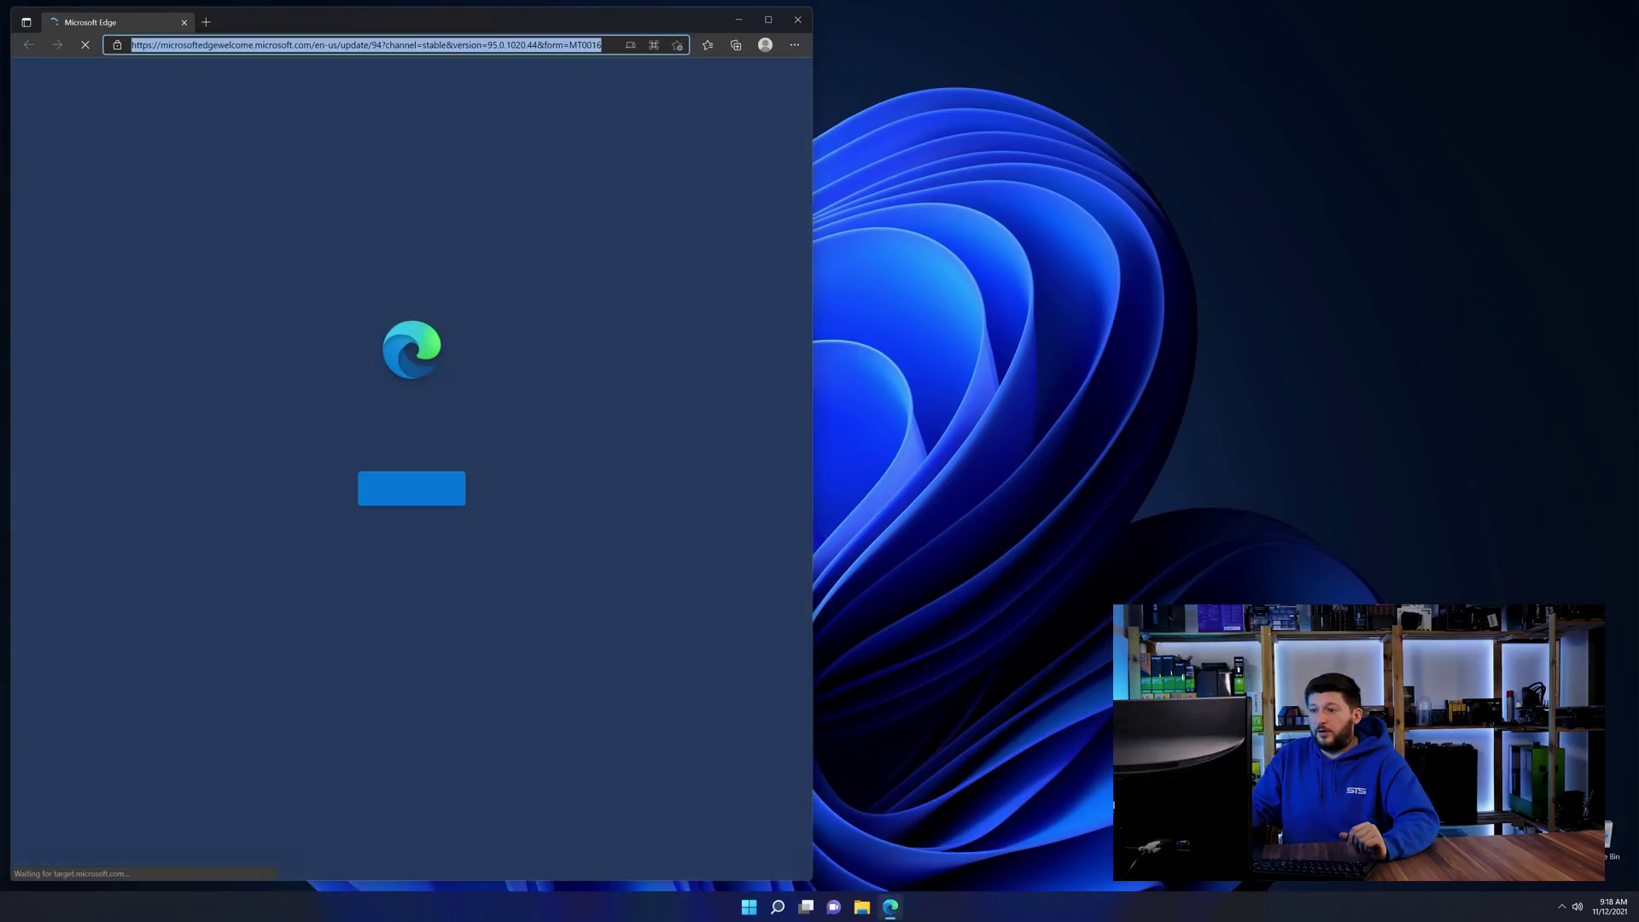
pyautogui.write('https://www.sts-tutorial.com/download/credistributable2019')
pyautogui.press('Return')
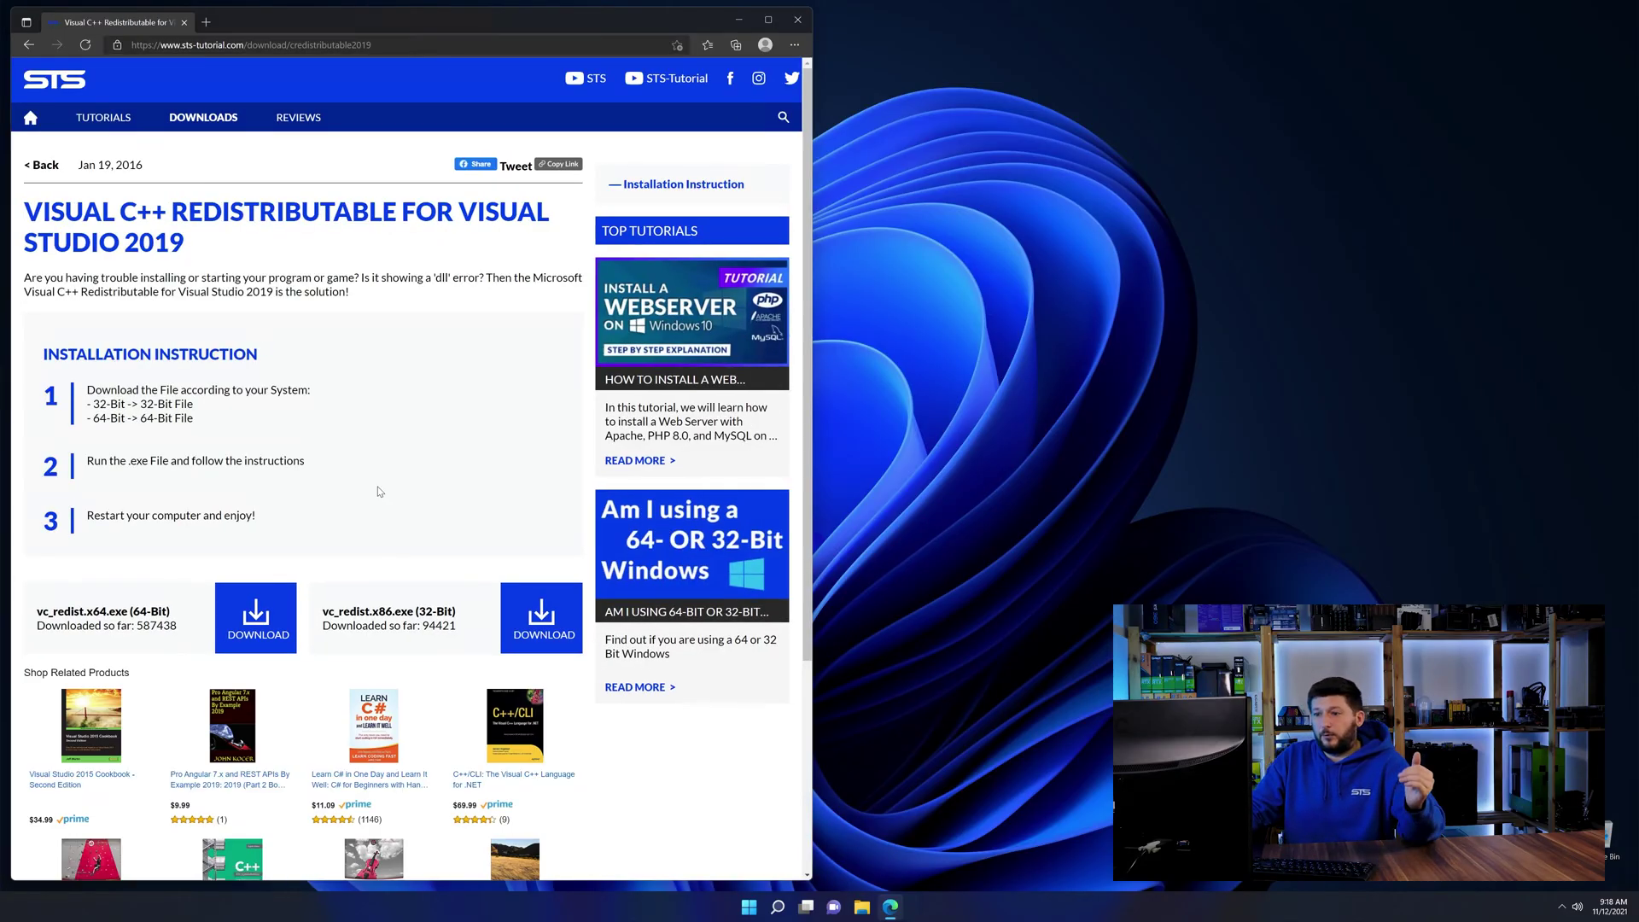
pyautogui.scroll(-3, 290, 562)
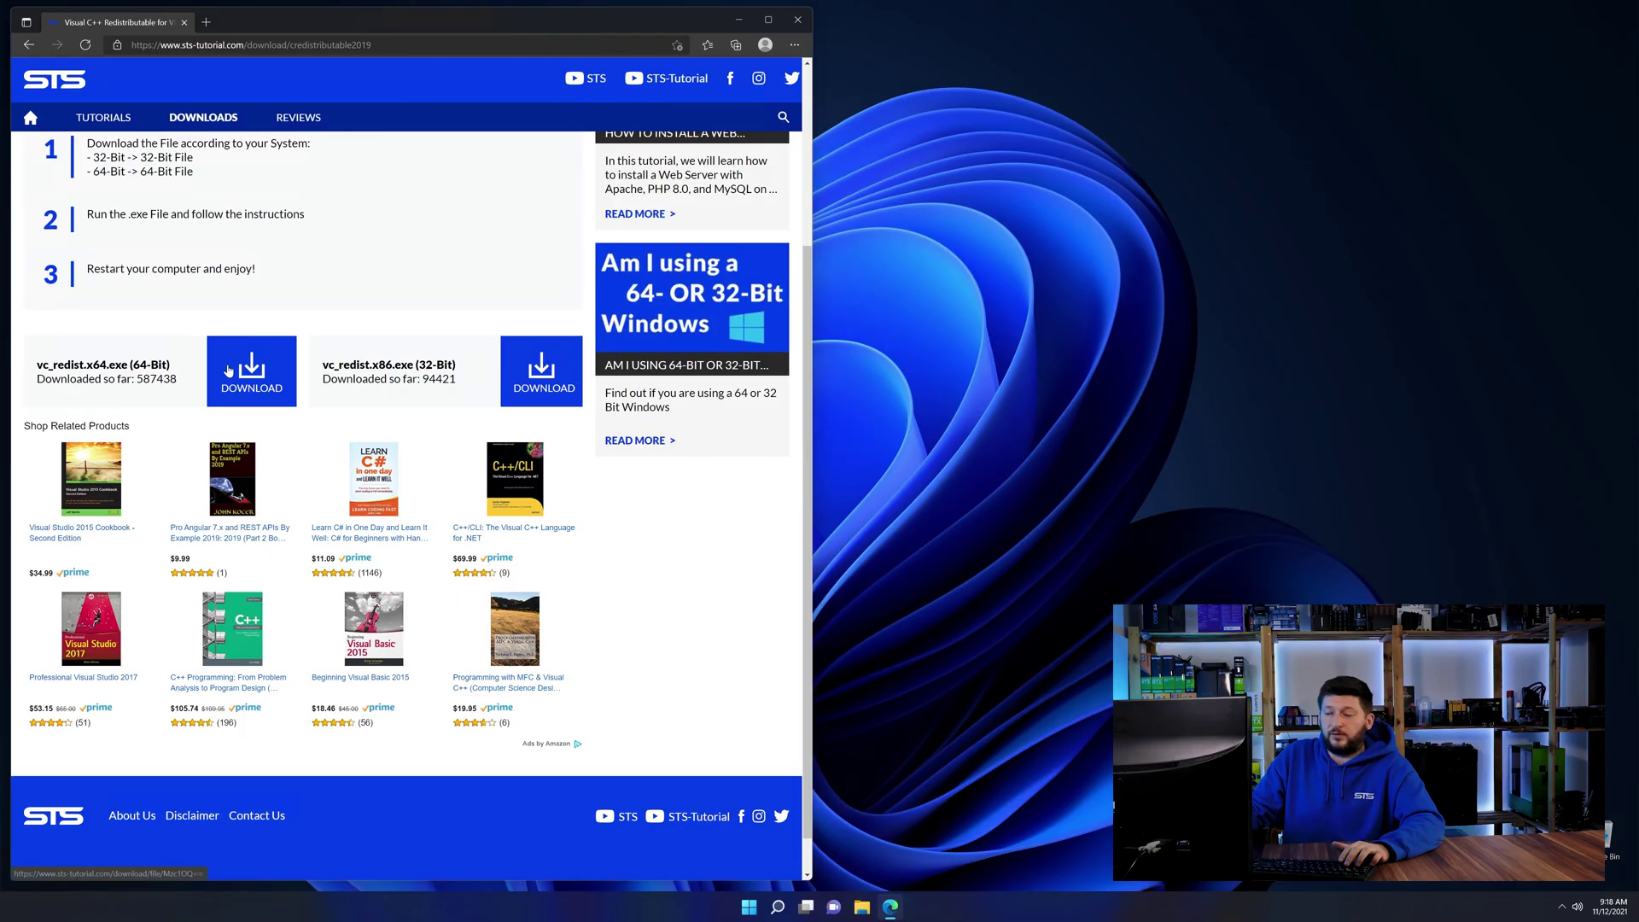
# Confirm in System About that the PC runs a 64-bit operating system
pyautogui.click(562, 389)
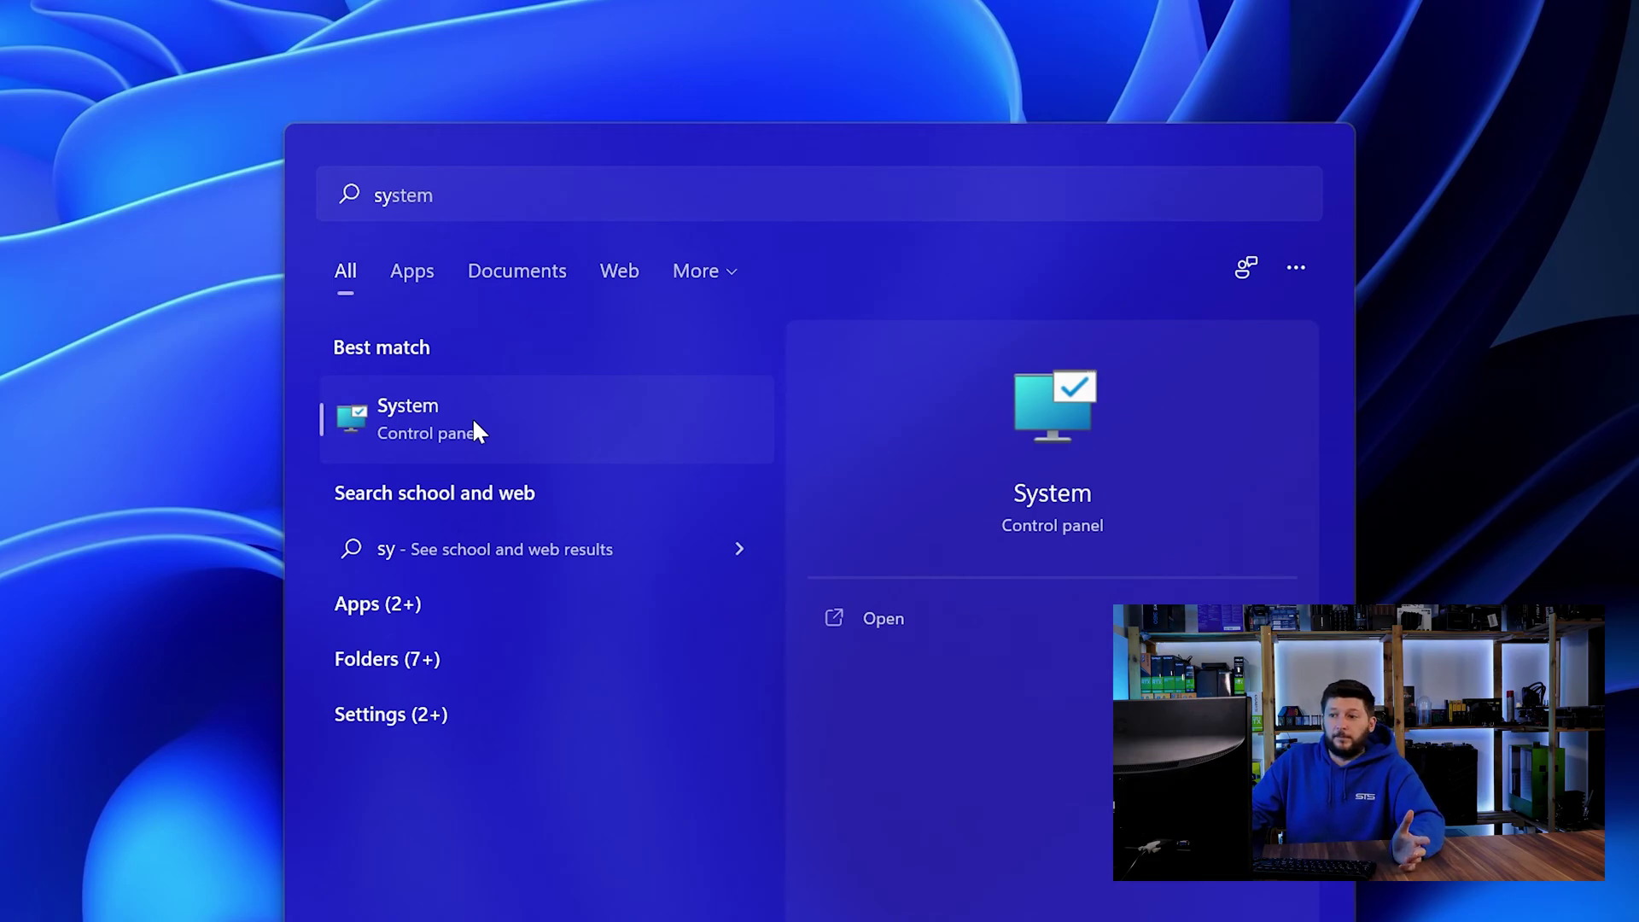
pyautogui.click(474, 421)
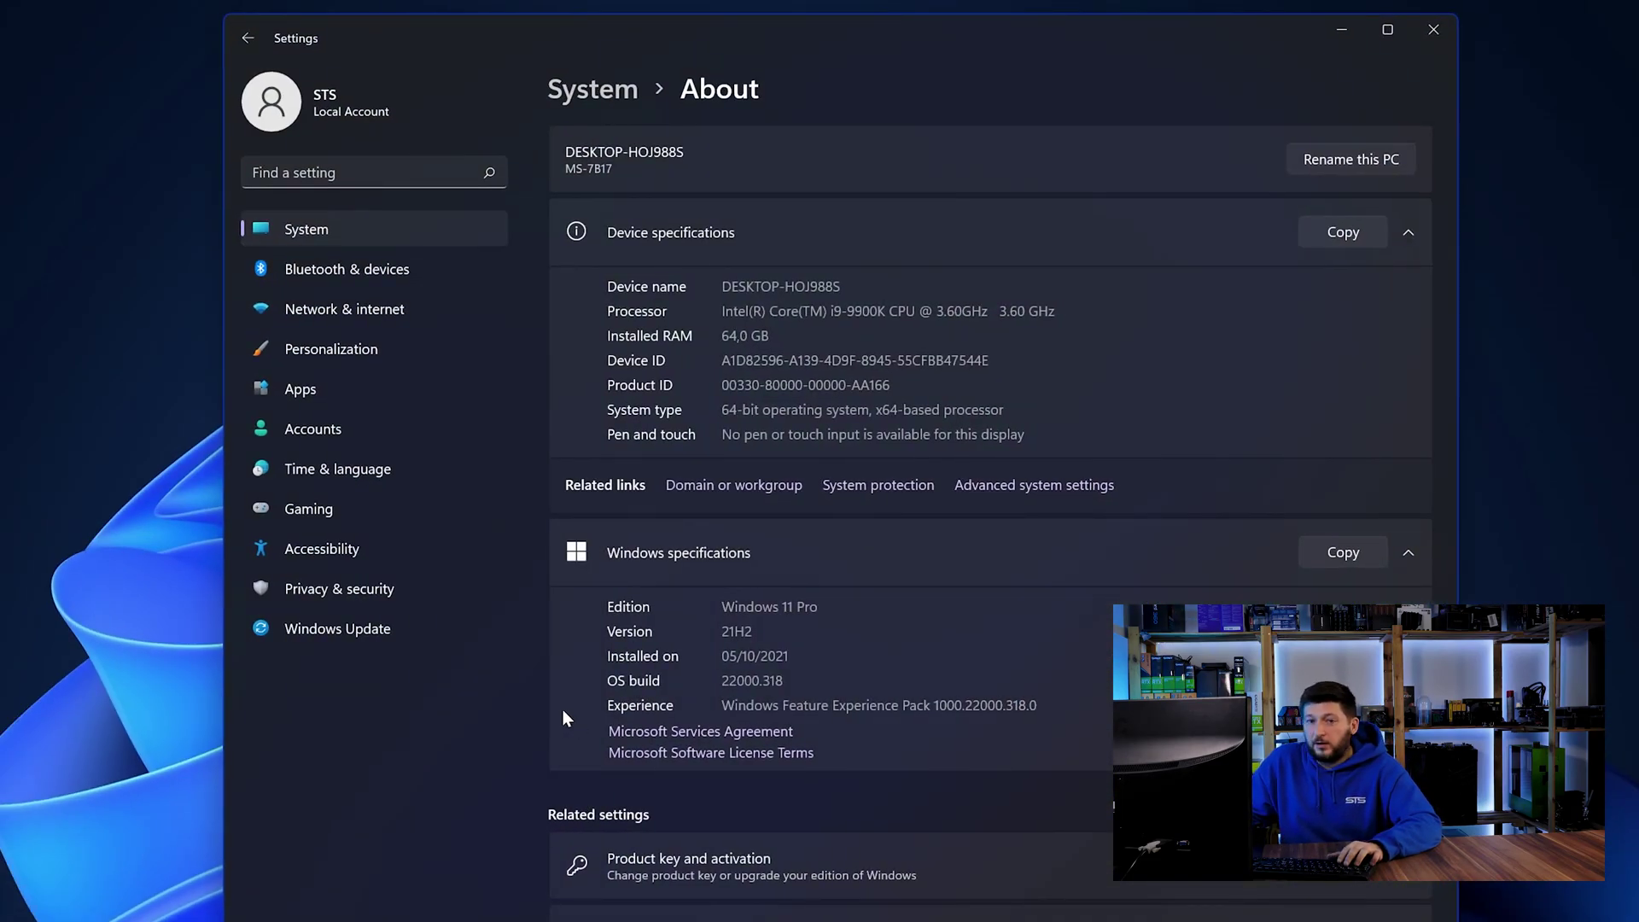
pyautogui.moveTo(721, 410); pyautogui.dragTo(732, 410)
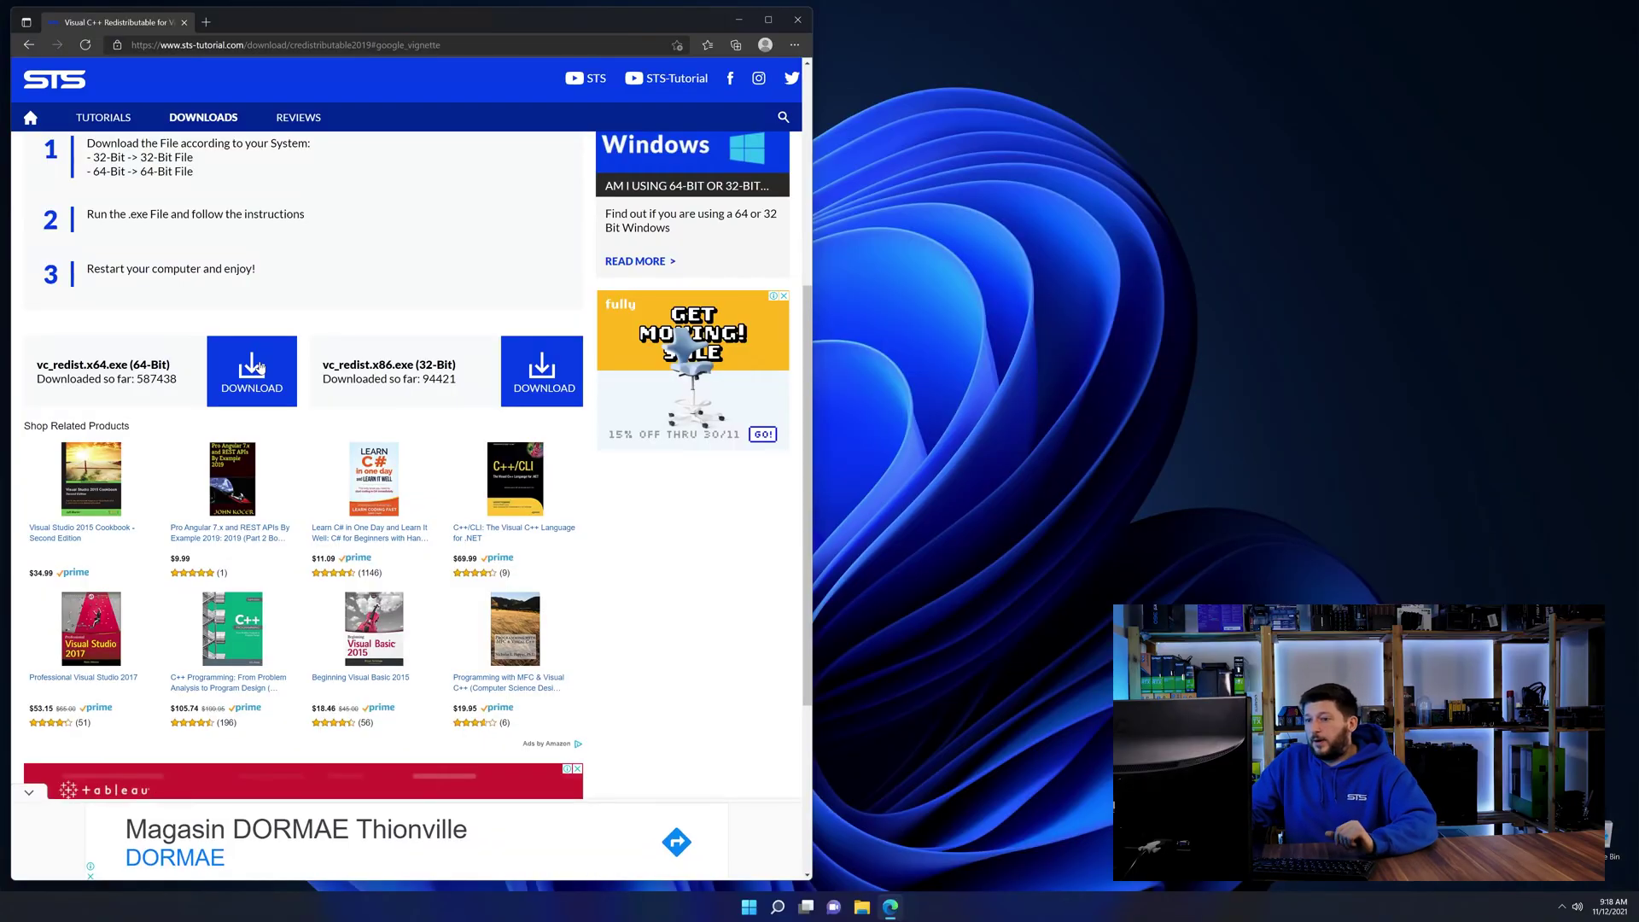
# Download VC_redist.x64.exe, closing the ad, and run the installer from Downloads
pyautogui.click(260, 367)
pyautogui.click(448, 555)
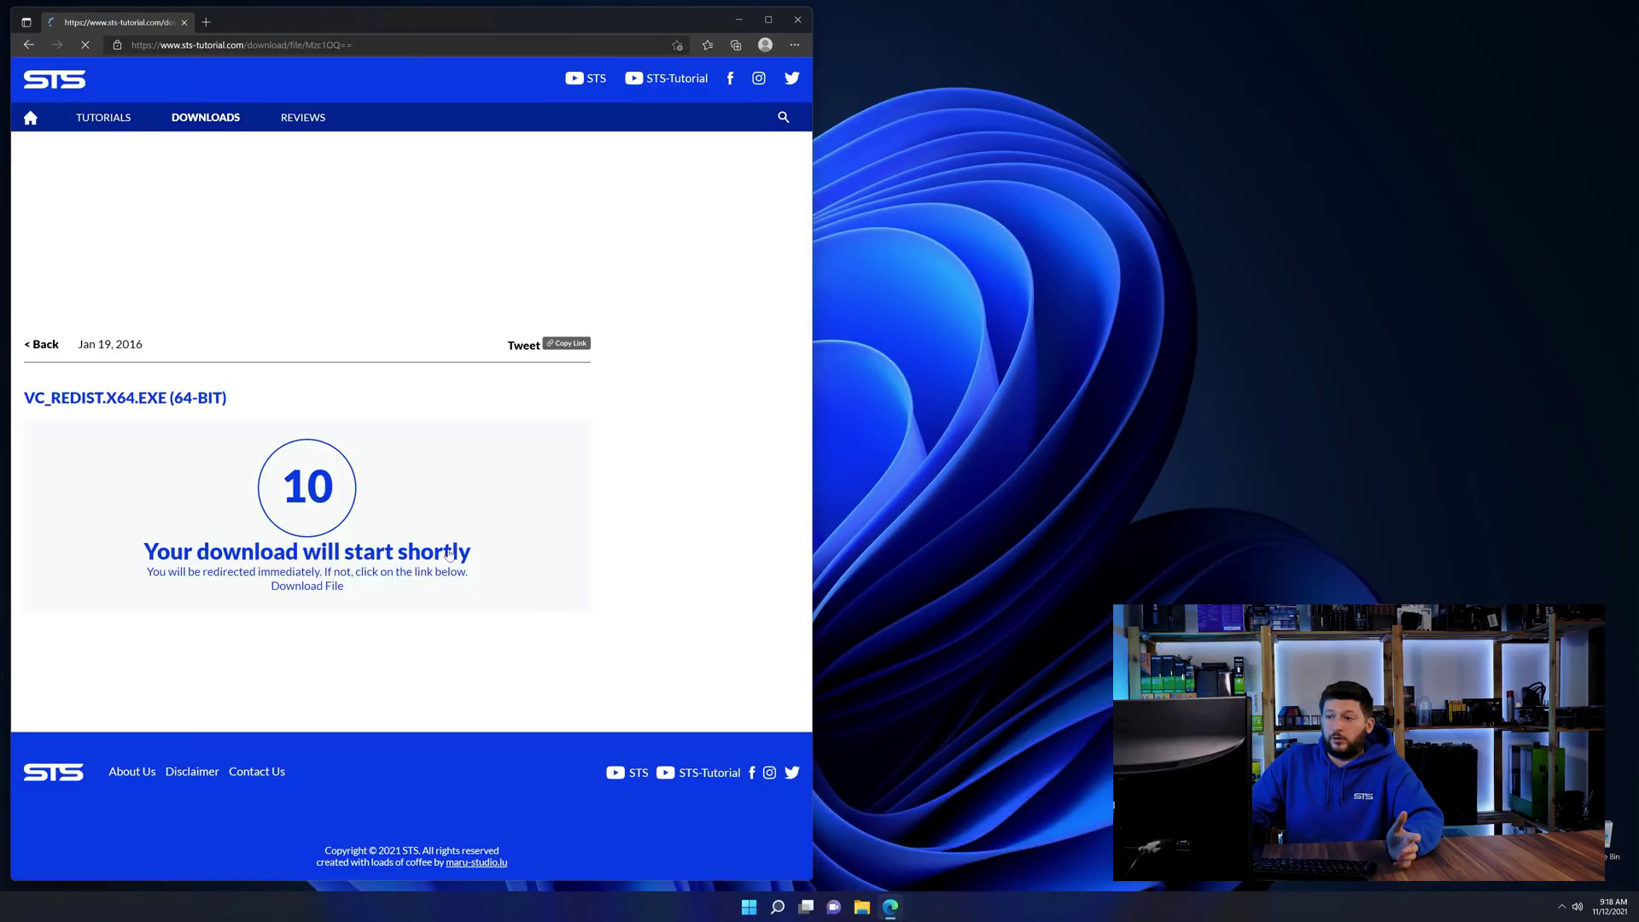
pyautogui.click(317, 588)
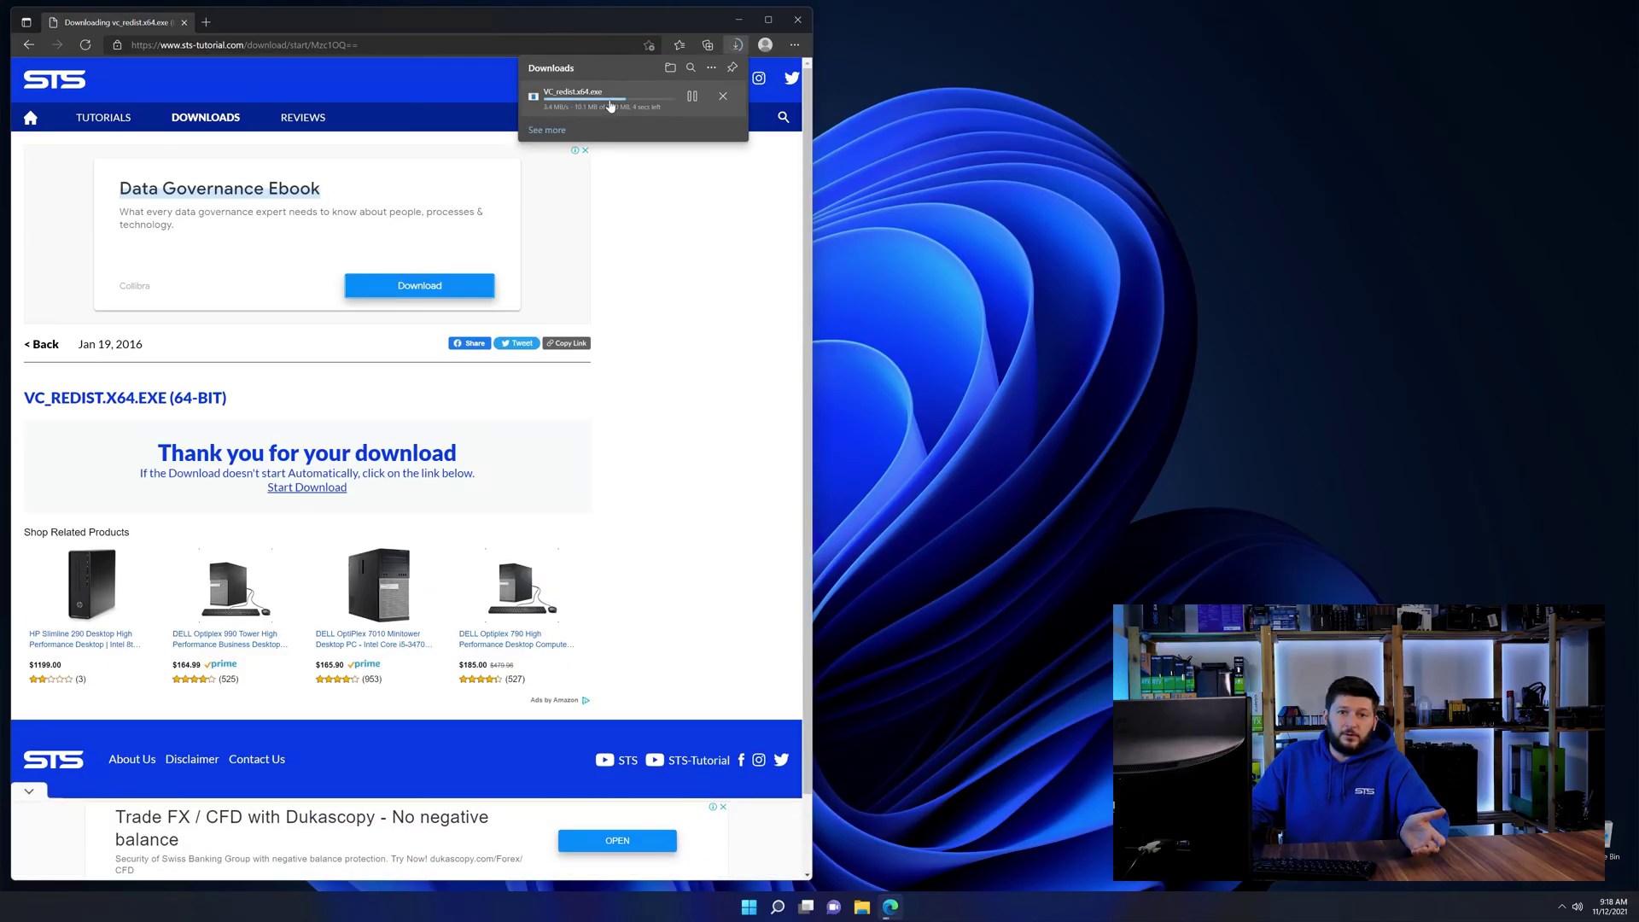
pyautogui.click(597, 95)
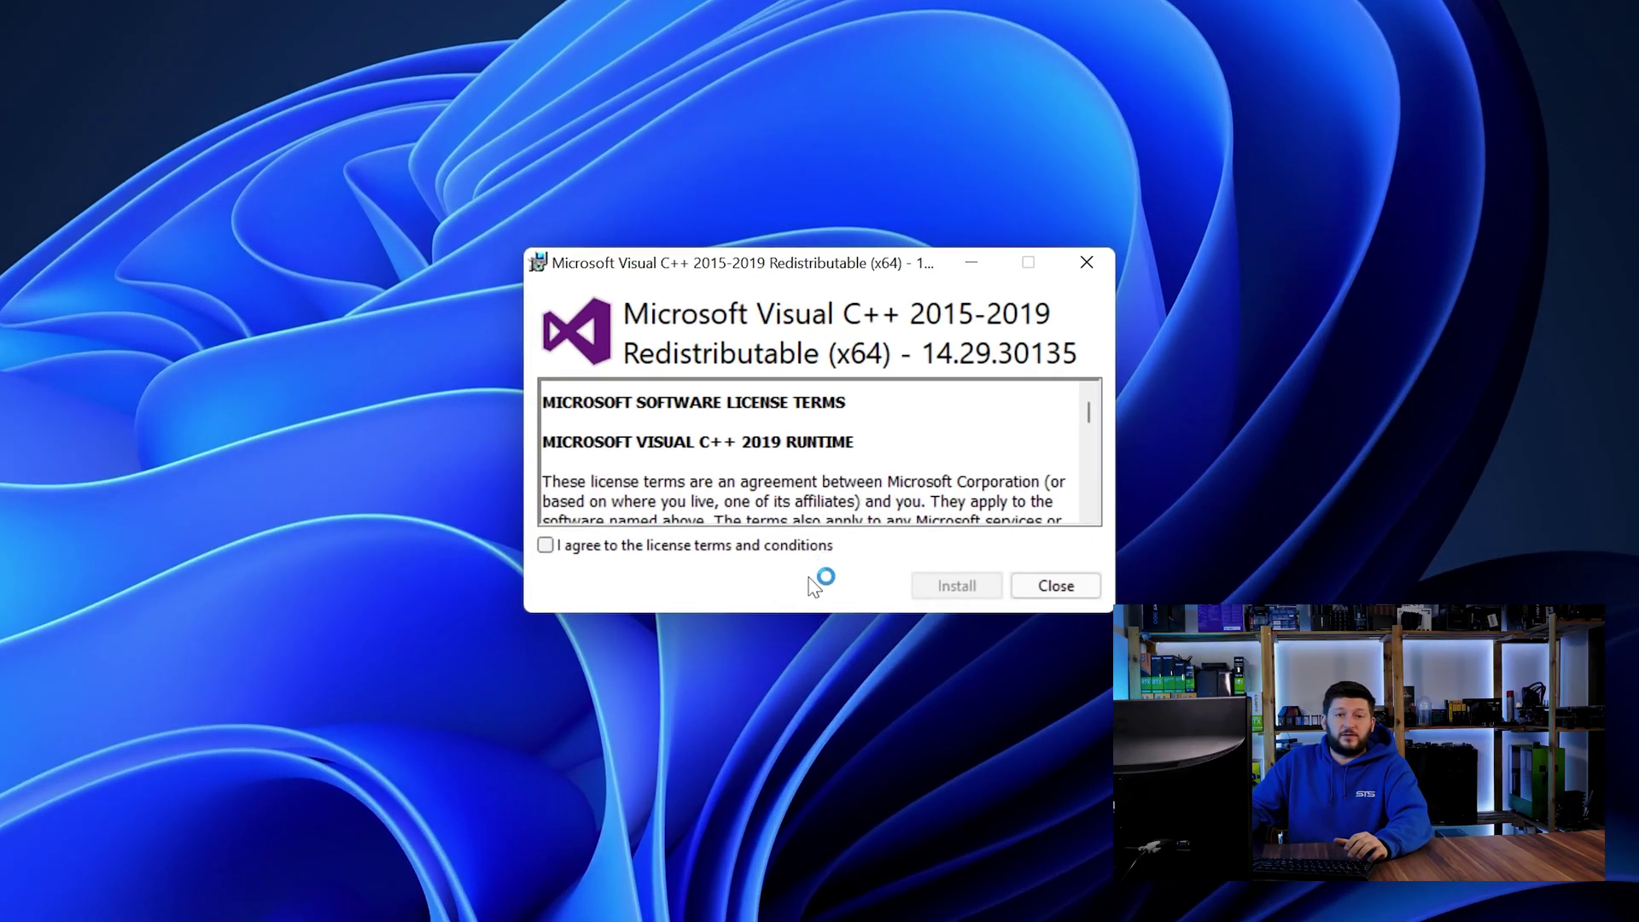
# Accept the license terms and install the Visual C++ 2015-2019 Redistributable (x64)
pyautogui.click(957, 586)
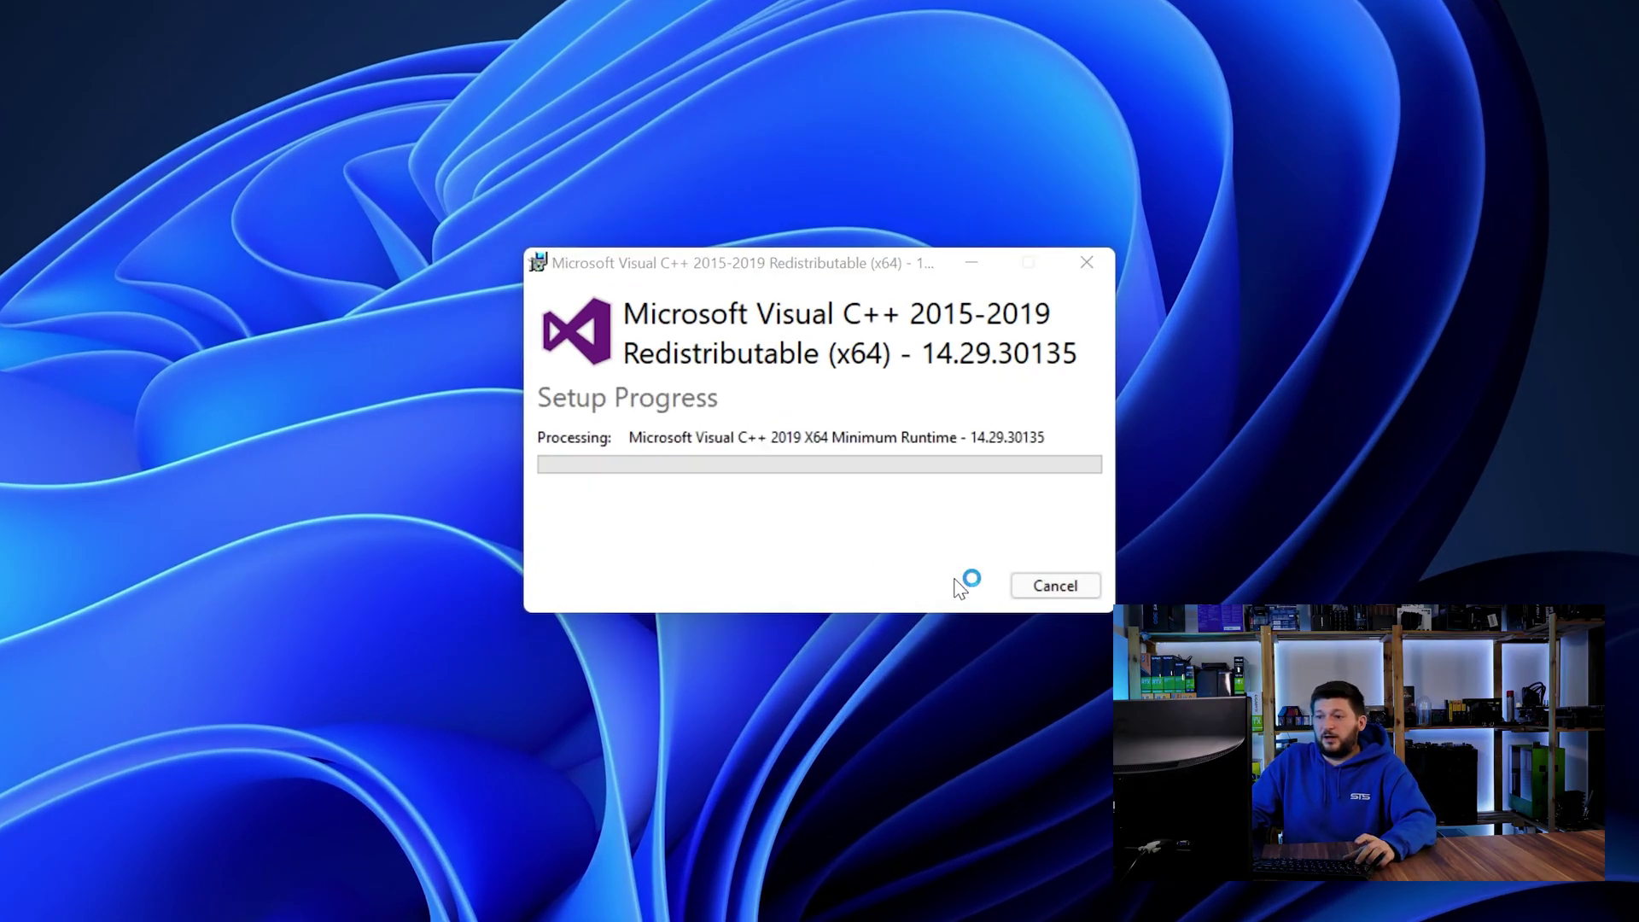